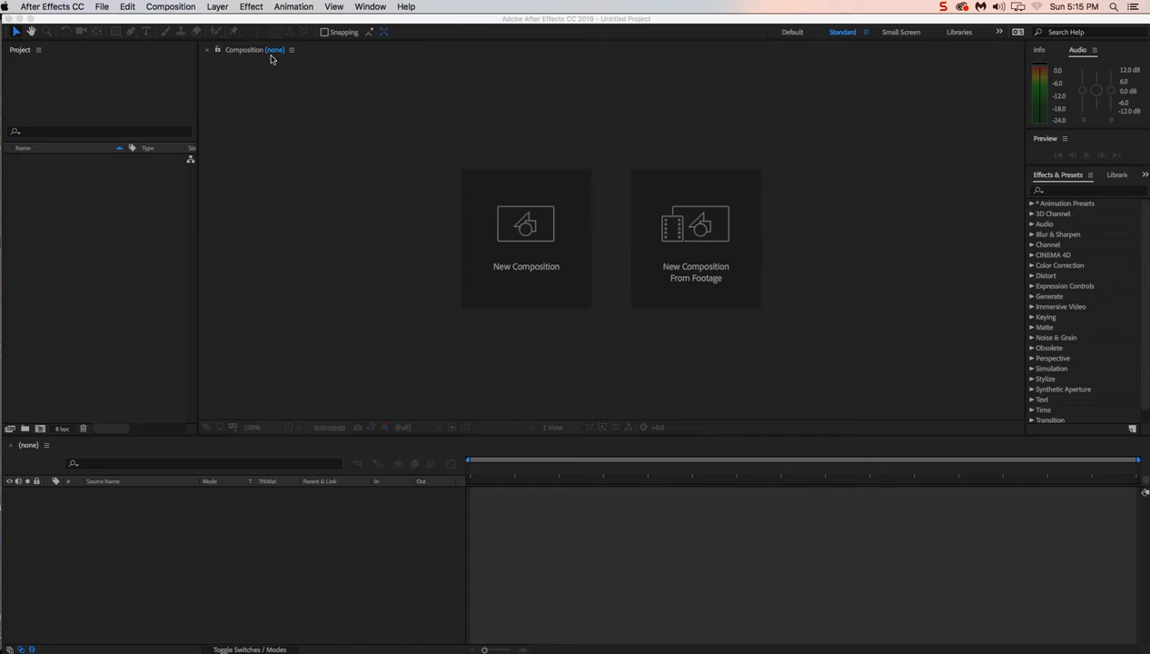
Import cartoon_bonks.wav, Depositphotos_152675792_4k.mov, drums.wav, Tasty Jazz.mp3, Texture 2.jpg and Texture 3.jpg from the My Footage folder as footage
{"action": "left_click", "coordinate": [102, 8]}
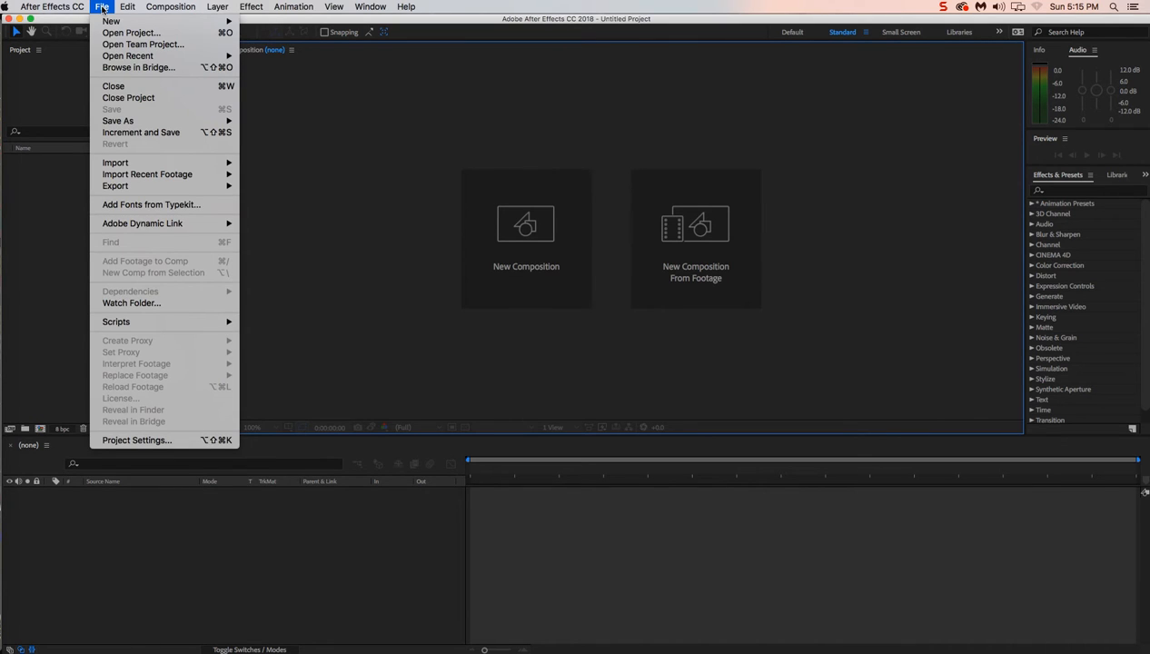
{"action": "mouse_move", "coordinate": [127, 164]}
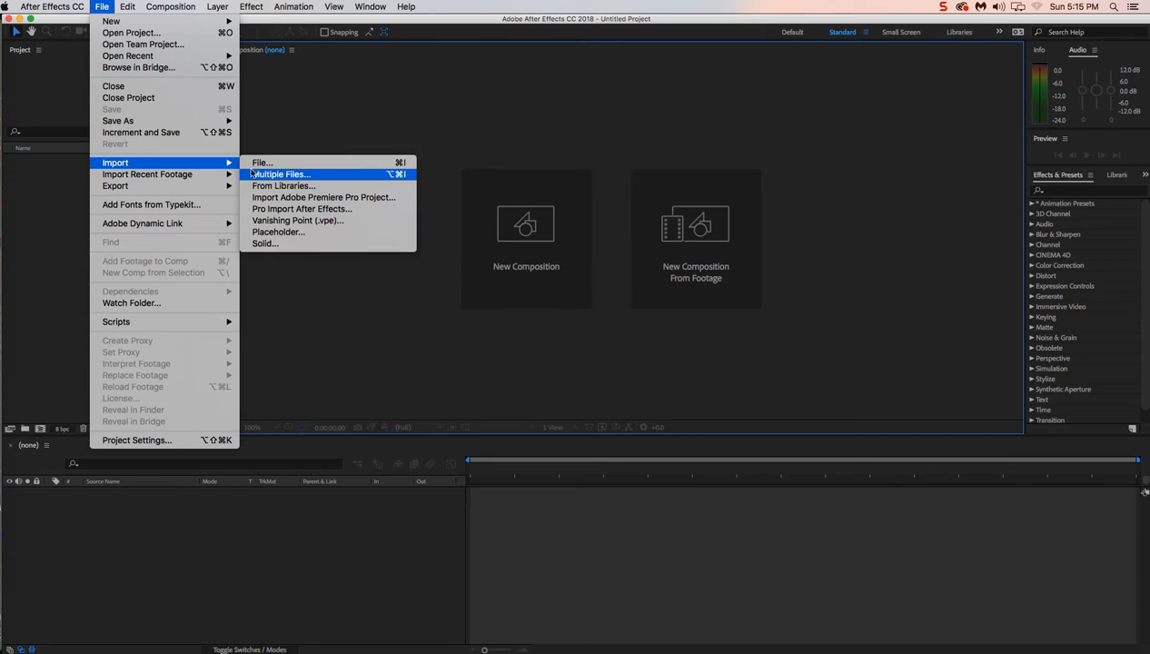
{"action": "left_click", "coordinate": [261, 163]}
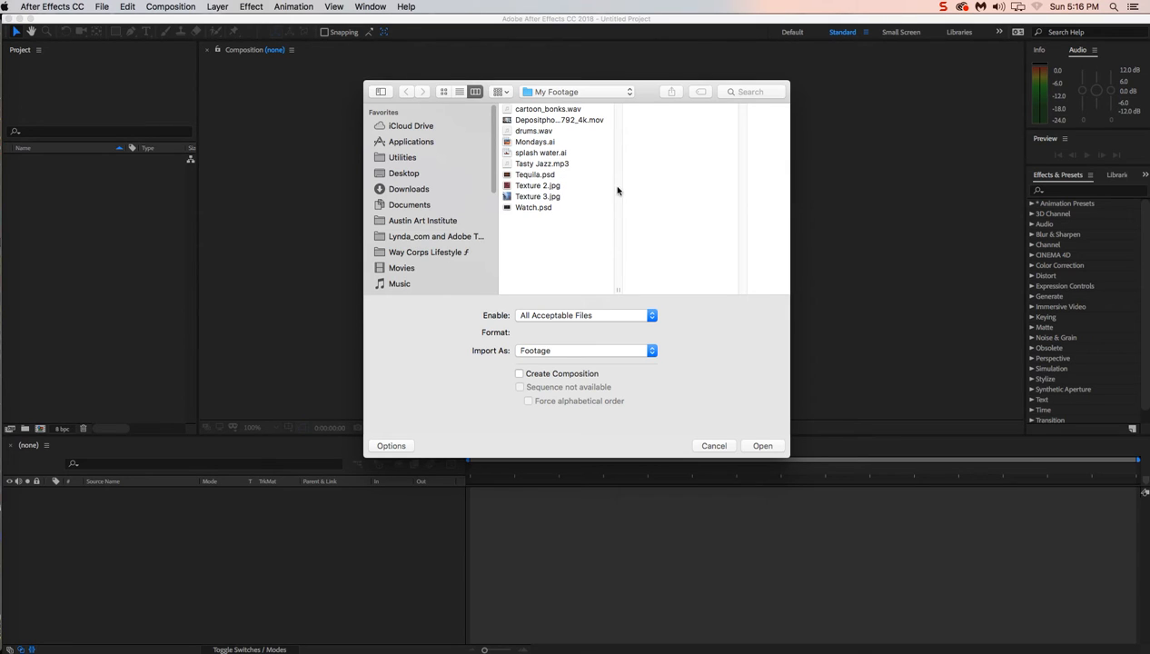
{"action": "left_click", "coordinate": [551, 198]}
{"action": "left_click", "coordinate": [542, 186], "text": "super"}
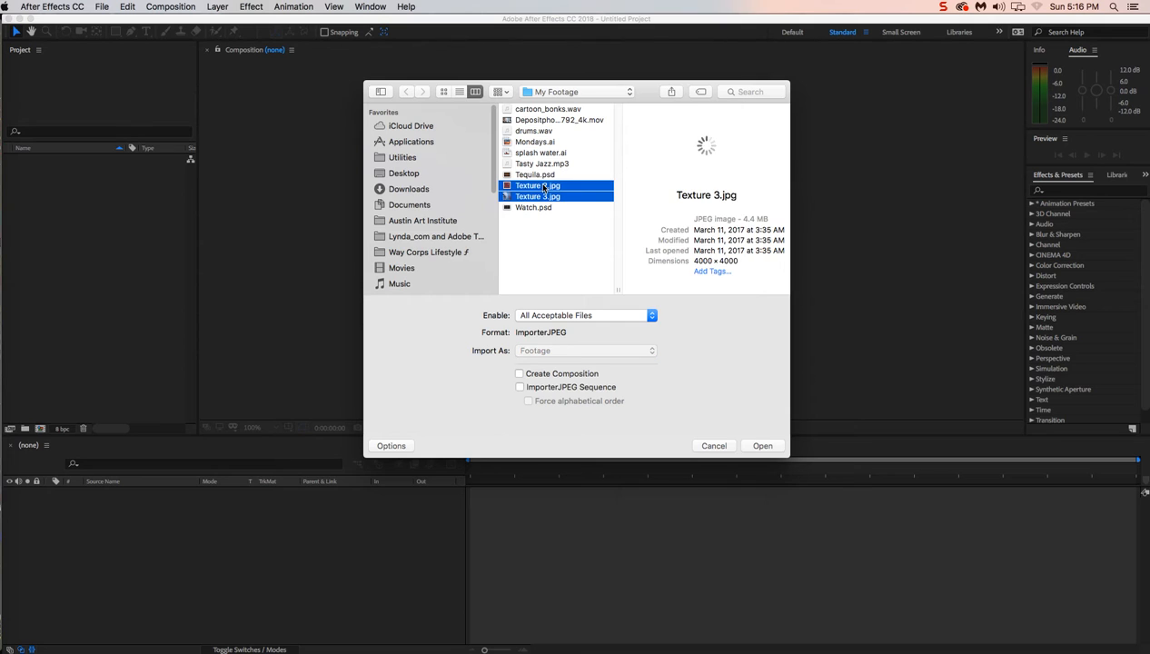
{"action": "left_click", "coordinate": [540, 163], "text": "super"}
{"action": "left_click", "coordinate": [537, 154], "text": "super"}
{"action": "left_click", "coordinate": [532, 154], "text": "super"}
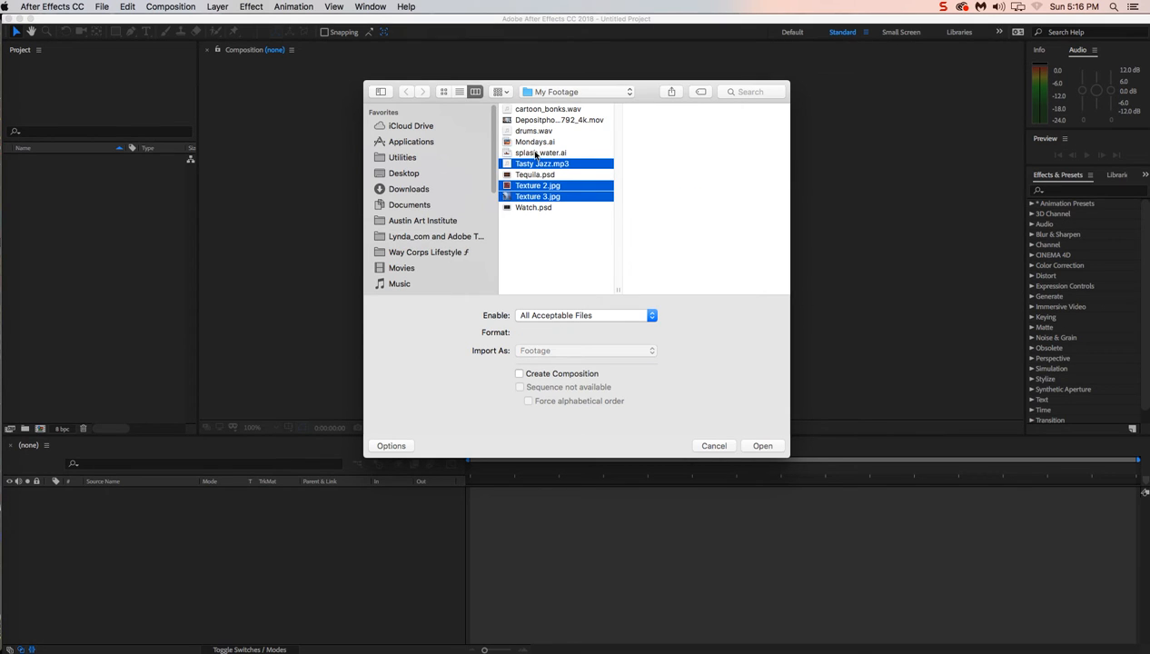
{"action": "left_click", "coordinate": [526, 131], "text": "super"}
{"action": "left_click", "coordinate": [529, 120], "text": "super"}
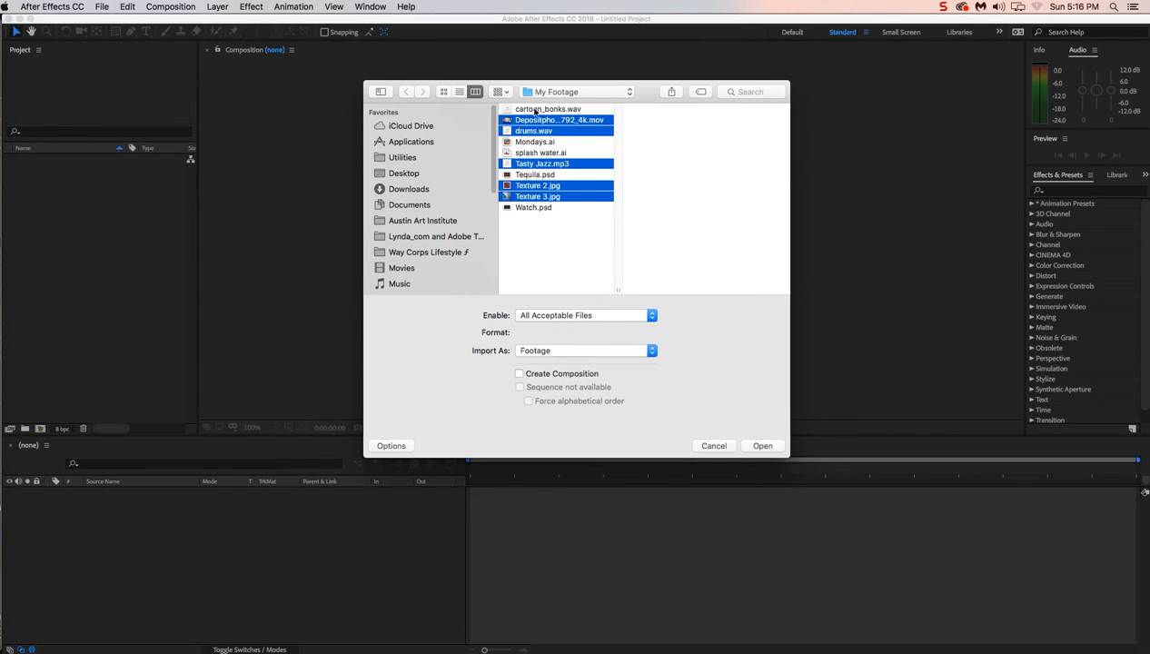
{"action": "left_click", "coordinate": [532, 110], "text": "super"}
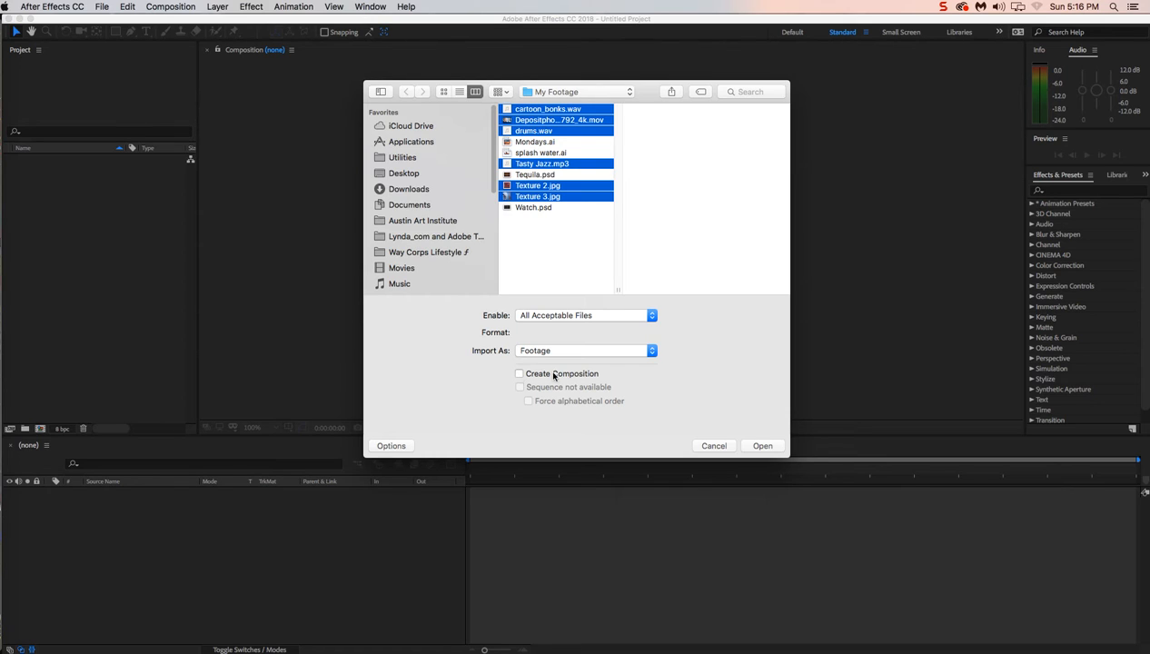
{"action": "left_click", "coordinate": [763, 446]}
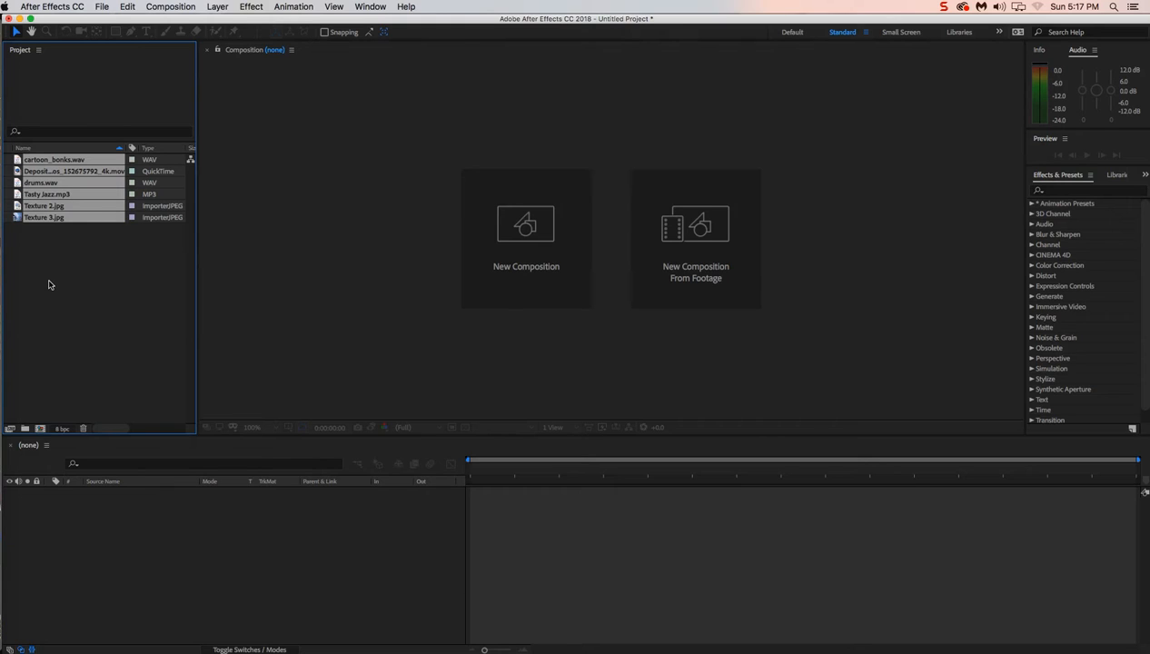
{"action": "left_click", "coordinate": [16, 133]}
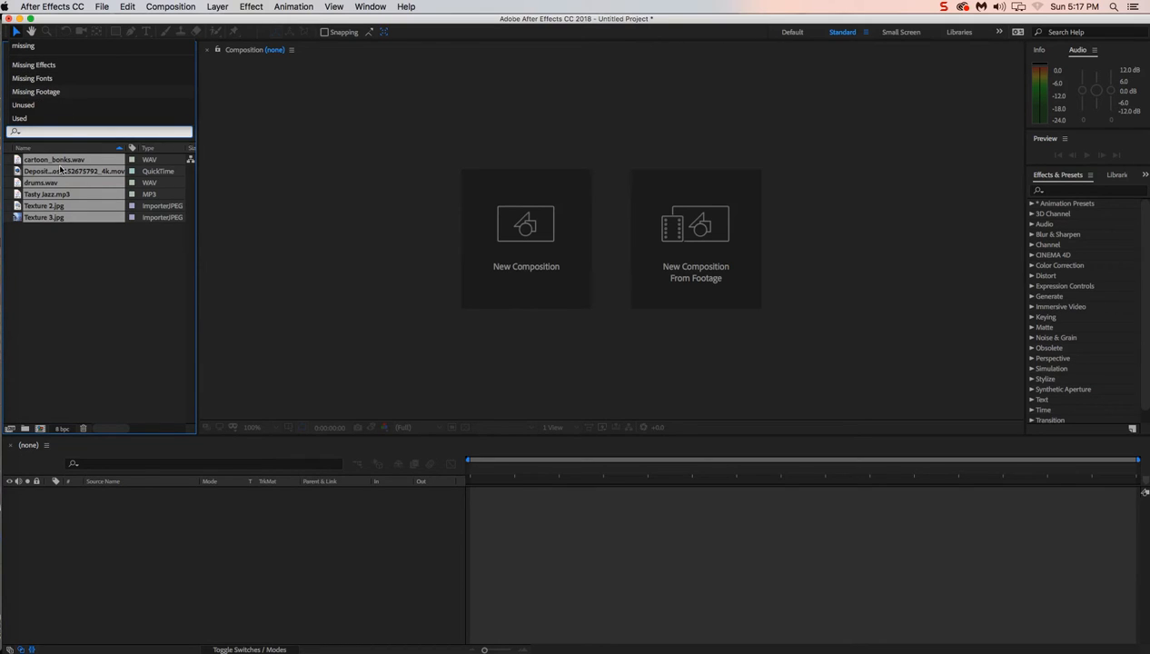
{"action": "left_click", "coordinate": [46, 242]}
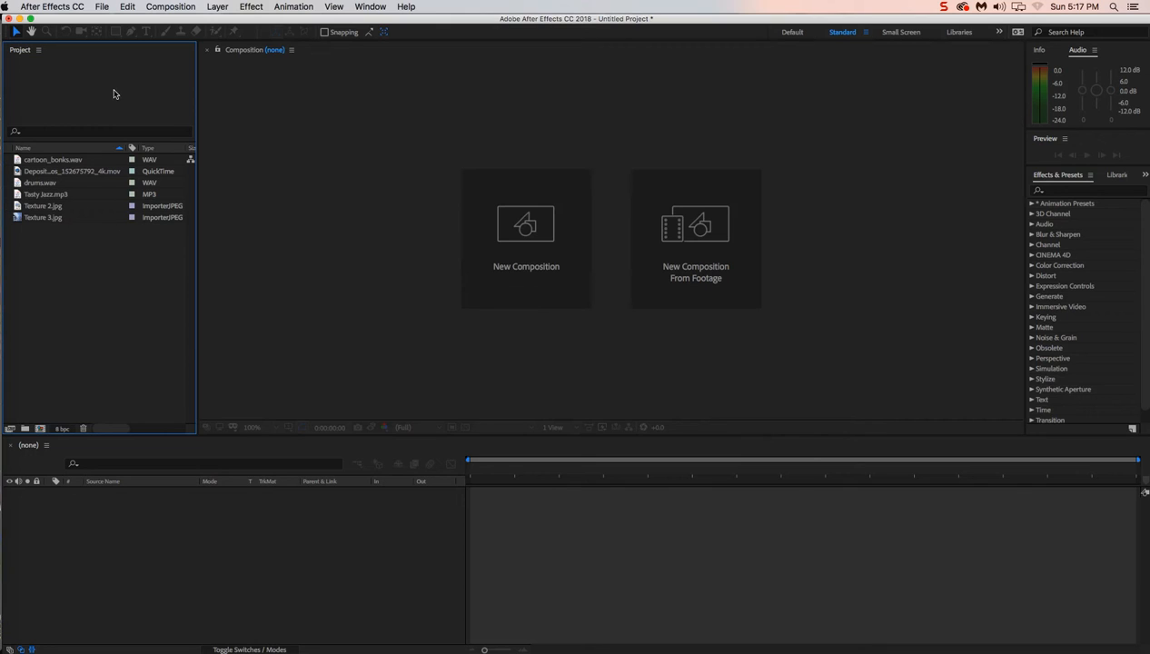
Import the Illustrator files Mondays.ai and splash water.ai from My Footage as compositions, and clear the selection
{"action": "left_click", "coordinate": [101, 8]}
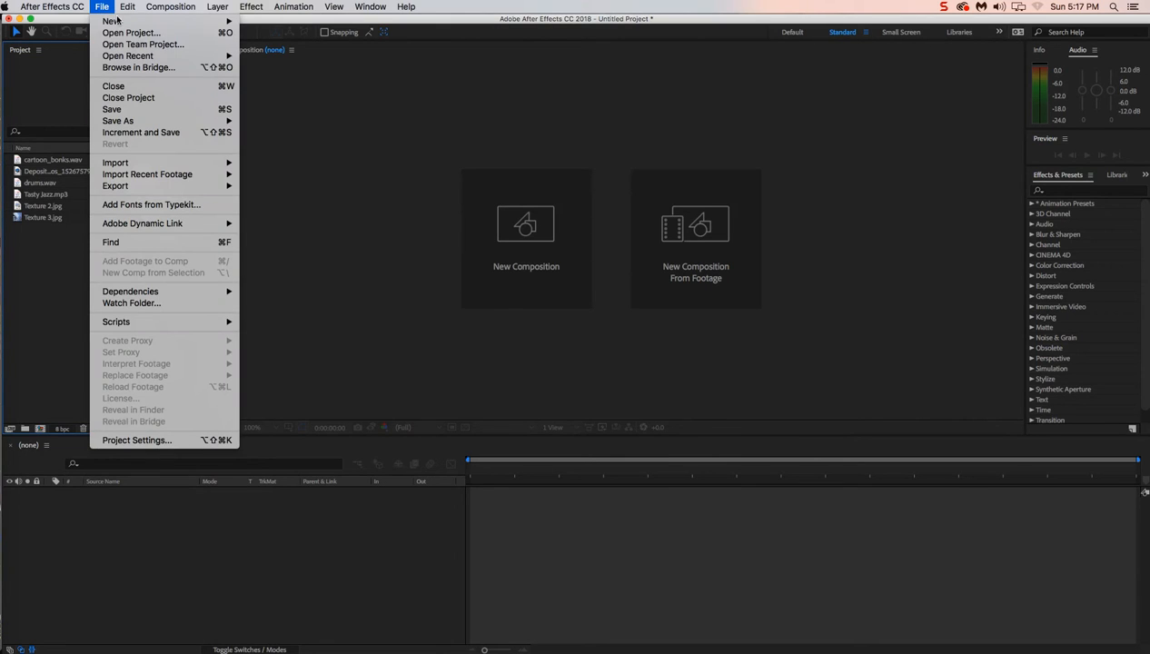
{"action": "mouse_move", "coordinate": [124, 165]}
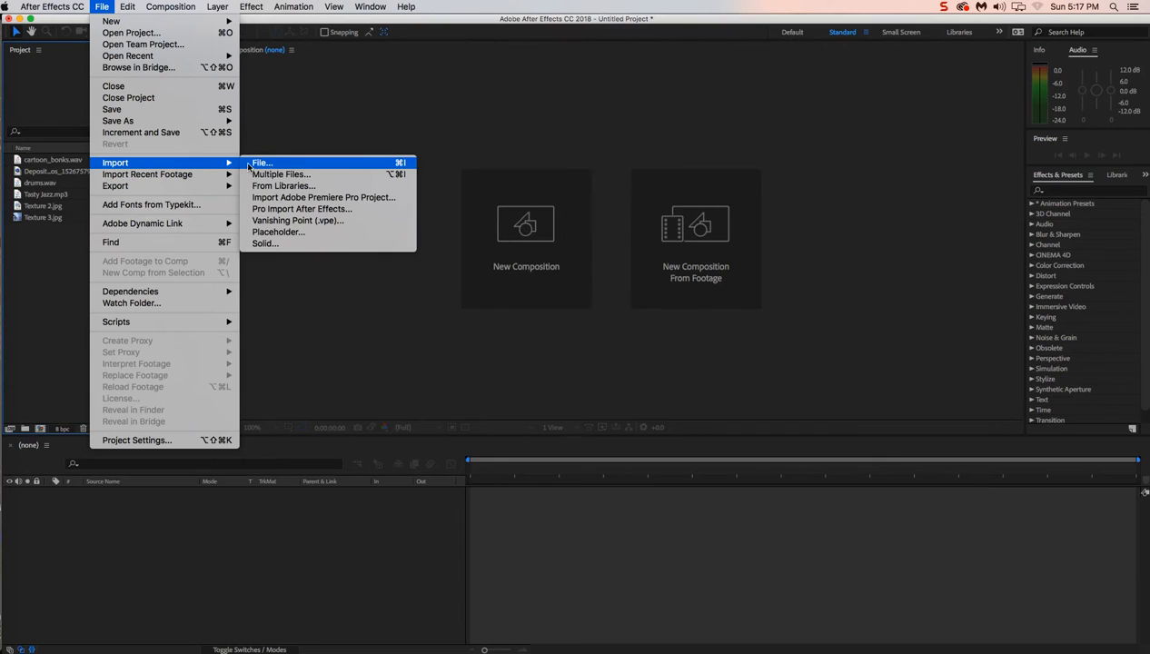
{"action": "left_click", "coordinate": [257, 165]}
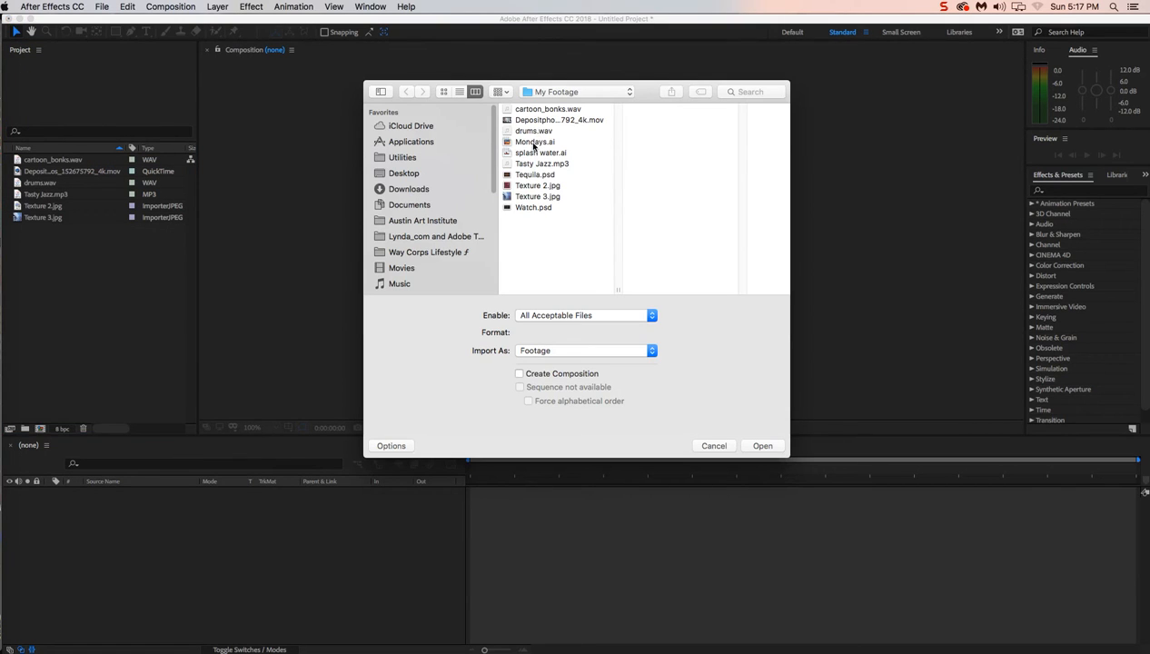
{"action": "left_click", "coordinate": [533, 143]}
{"action": "left_click", "coordinate": [536, 153], "text": "shift"}
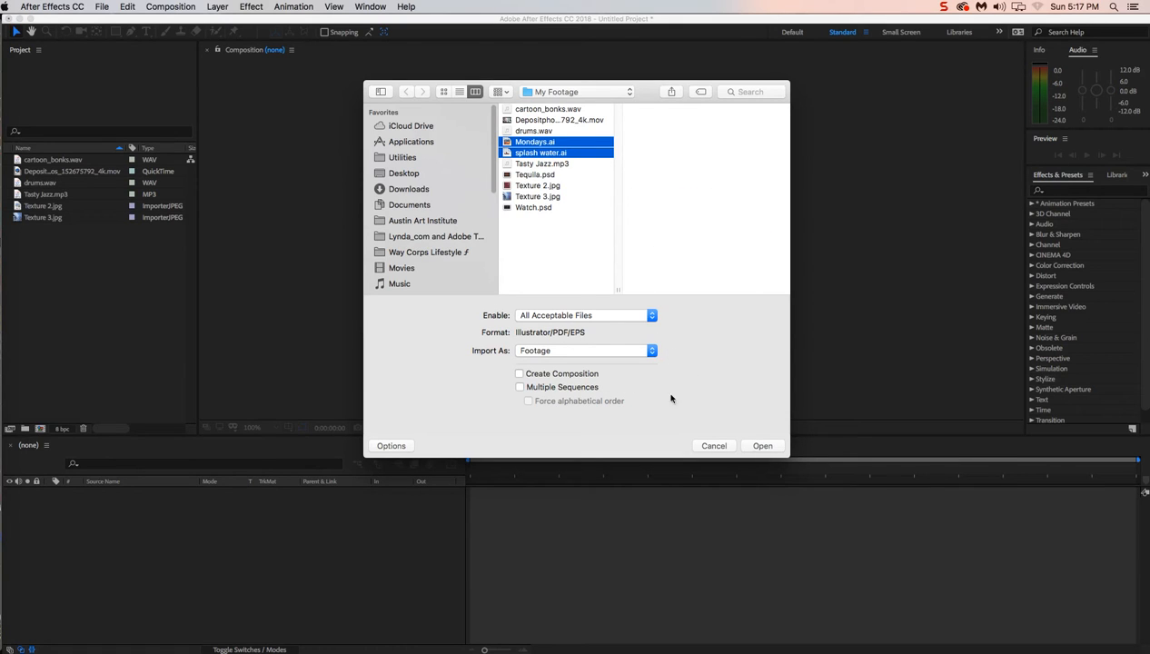
{"action": "left_click", "coordinate": [605, 350]}
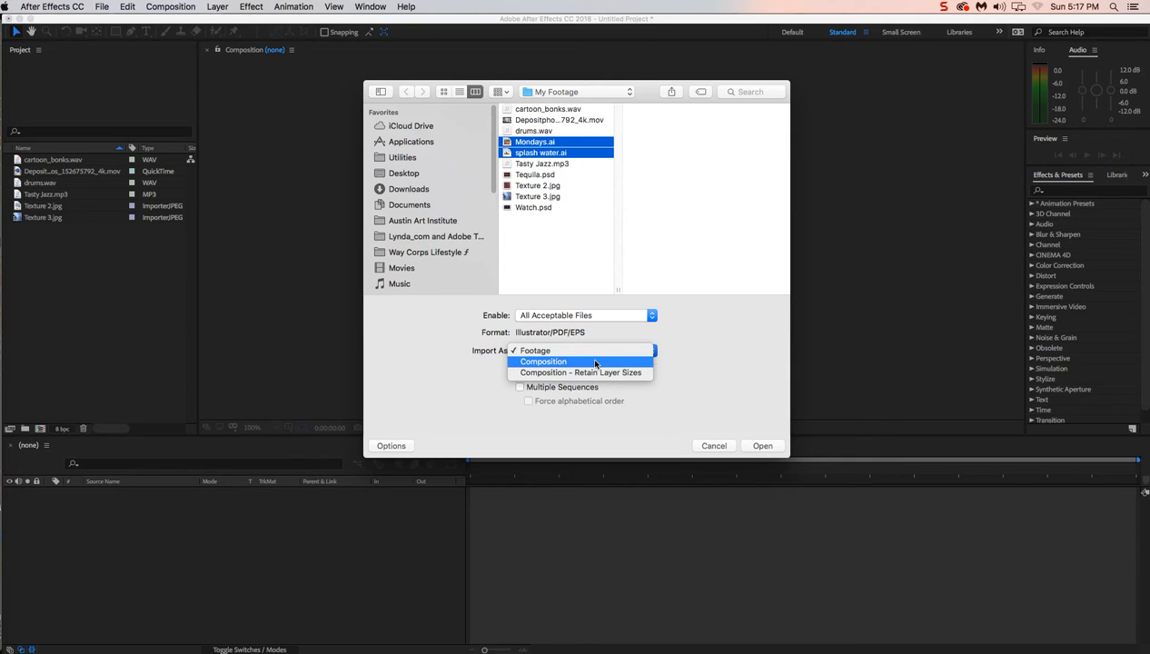
{"action": "left_click", "coordinate": [594, 363]}
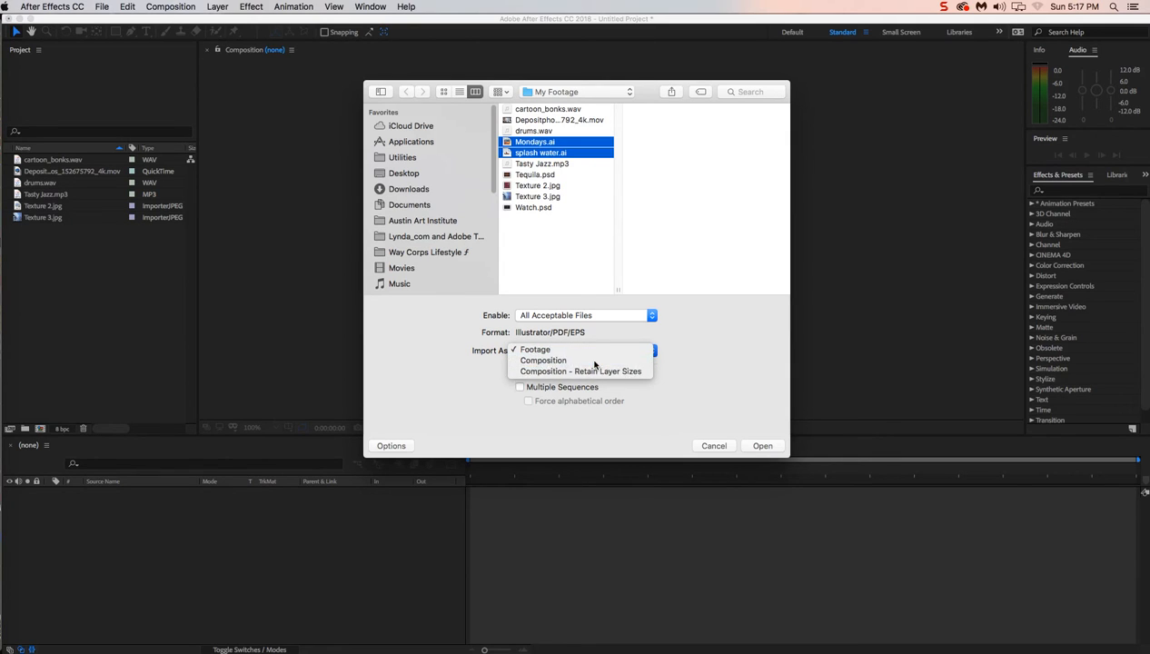
{"action": "left_click", "coordinate": [752, 446]}
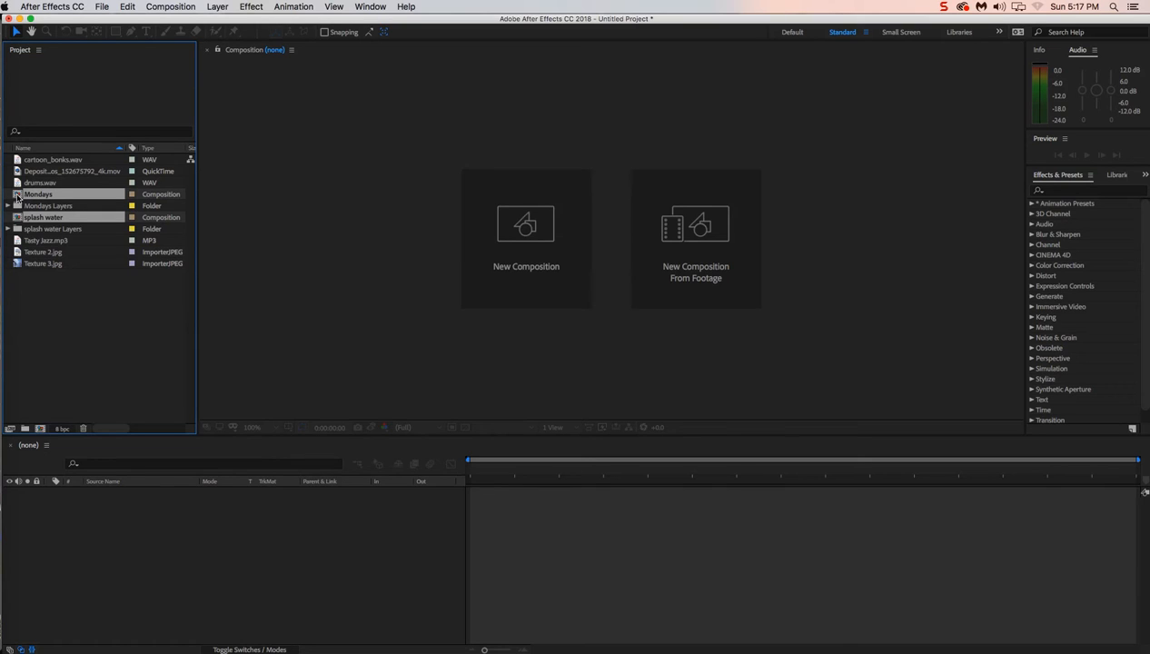
{"action": "left_click", "coordinate": [52, 318]}
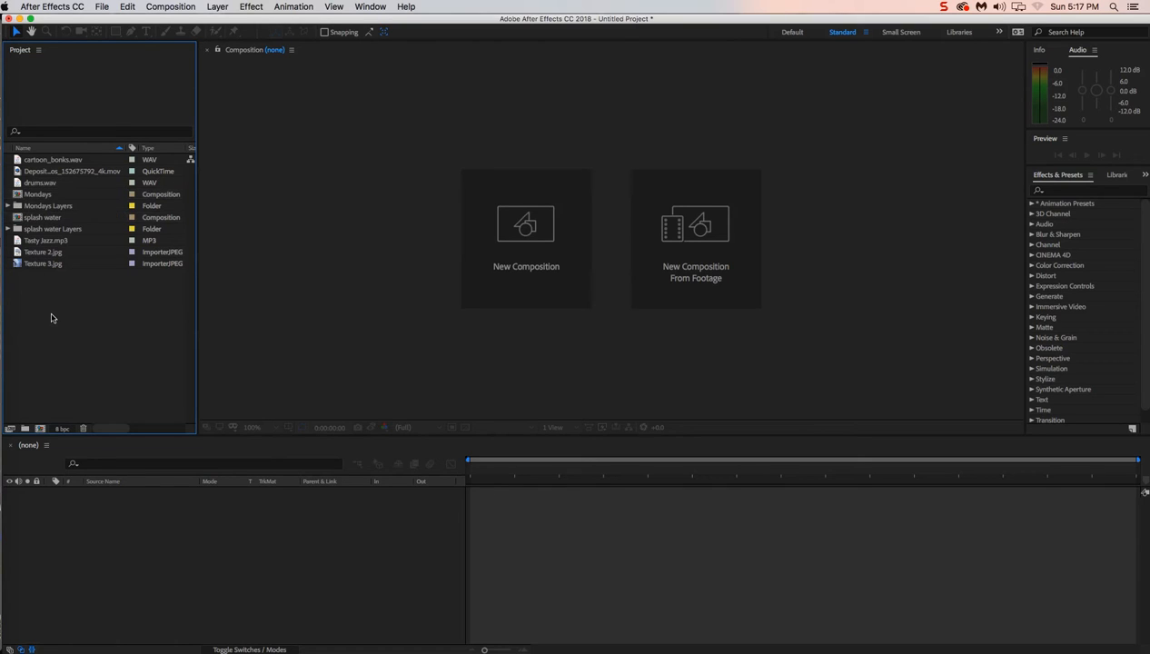
Expand the Mondays Layers and splash water Layers folders and preview the Mondays composition and each splash water layer
{"action": "left_click", "coordinate": [33, 197]}
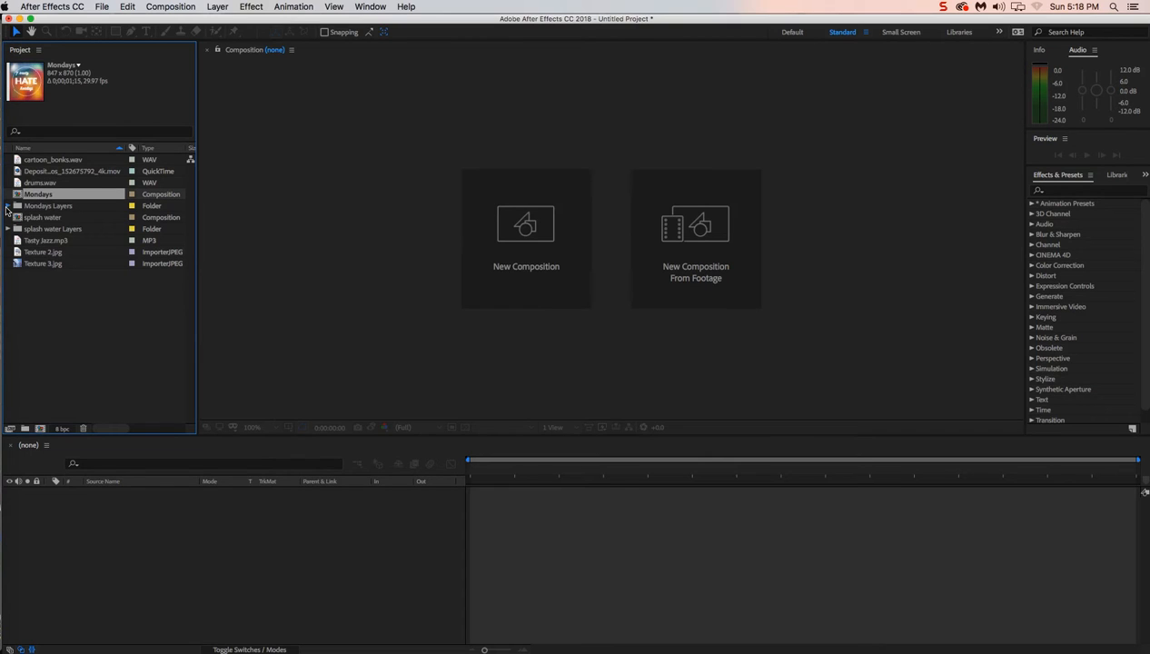
{"action": "left_click", "coordinate": [7, 206]}
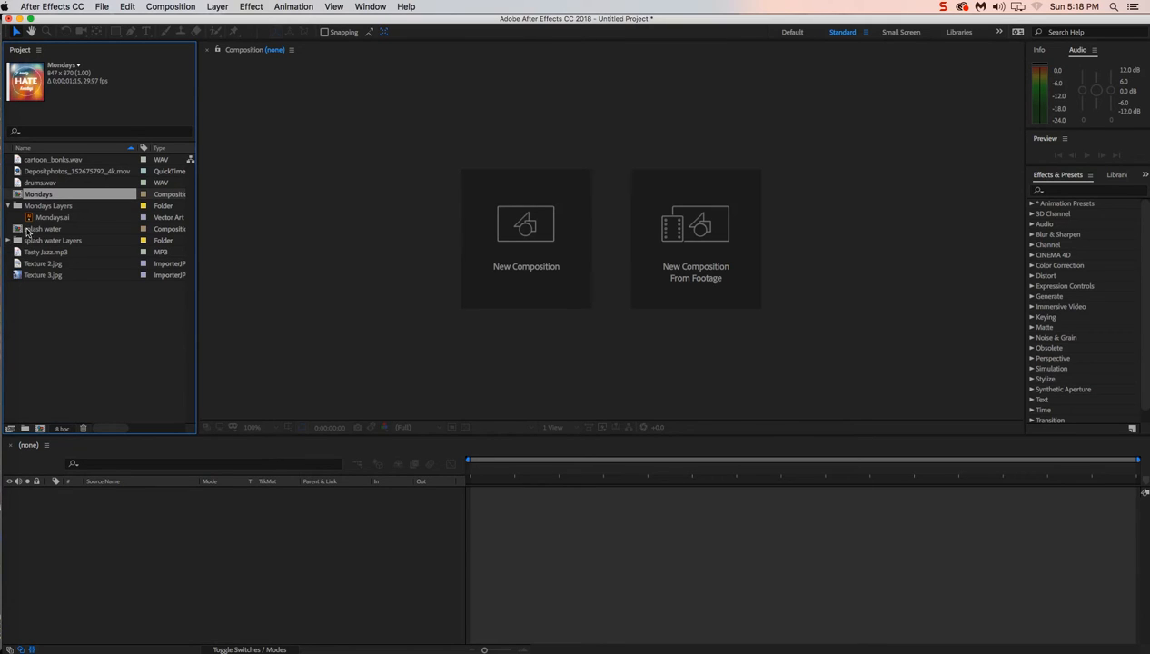
{"action": "left_click", "coordinate": [7, 241]}
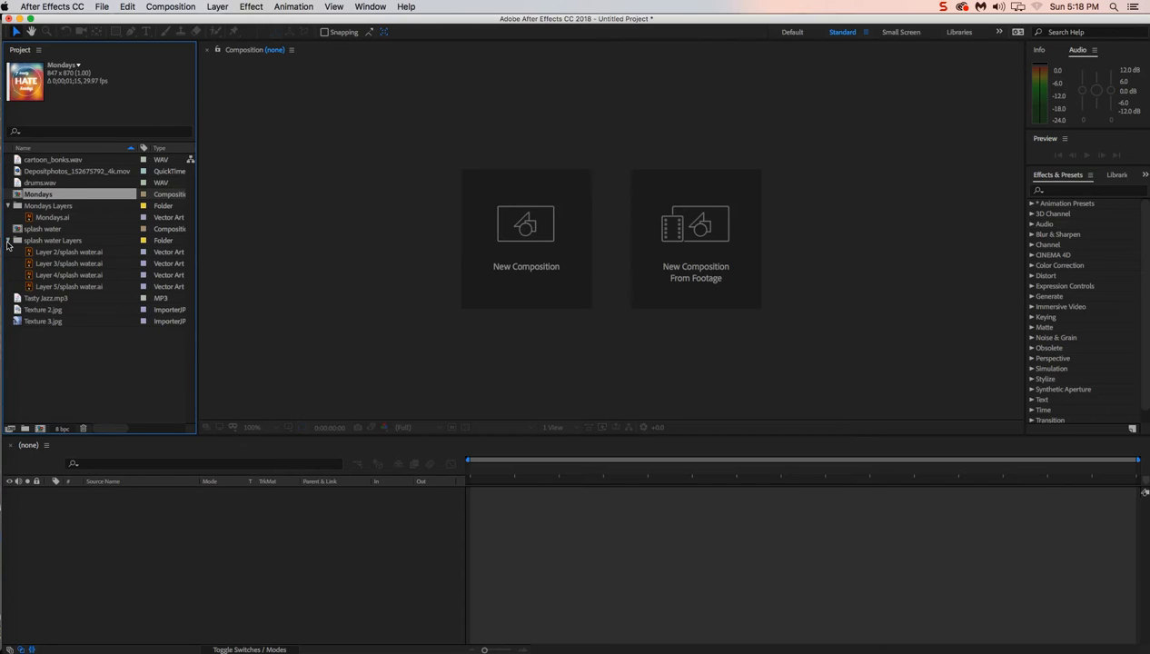
{"action": "left_click", "coordinate": [60, 287]}
{"action": "left_click", "coordinate": [59, 276]}
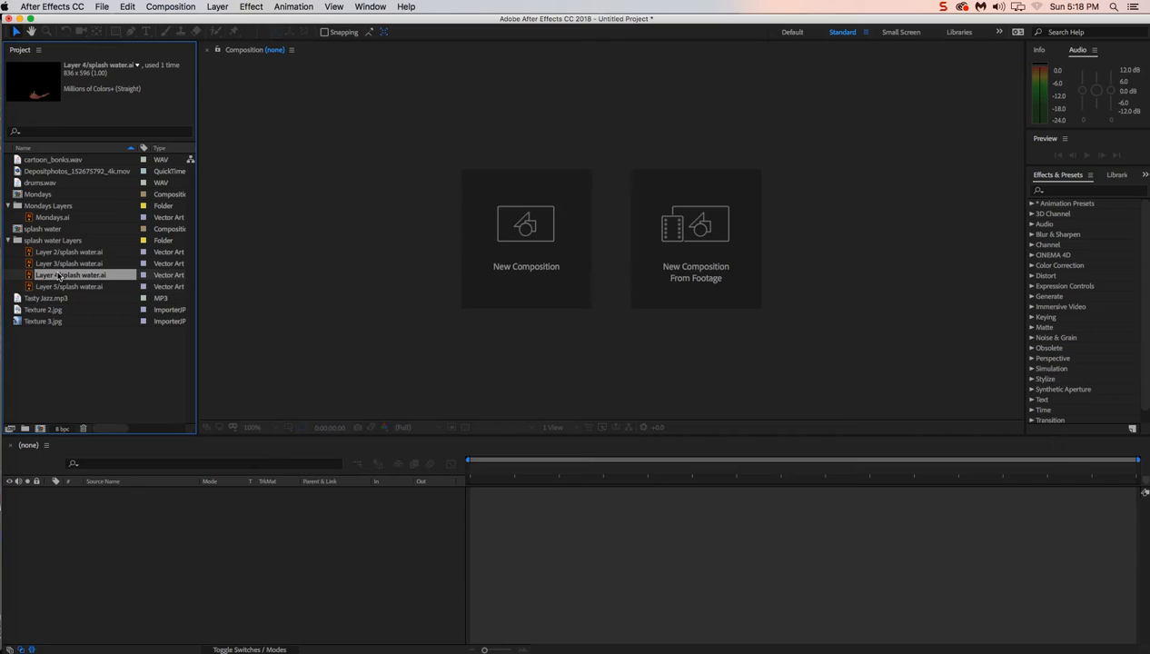
{"action": "left_click", "coordinate": [57, 263]}
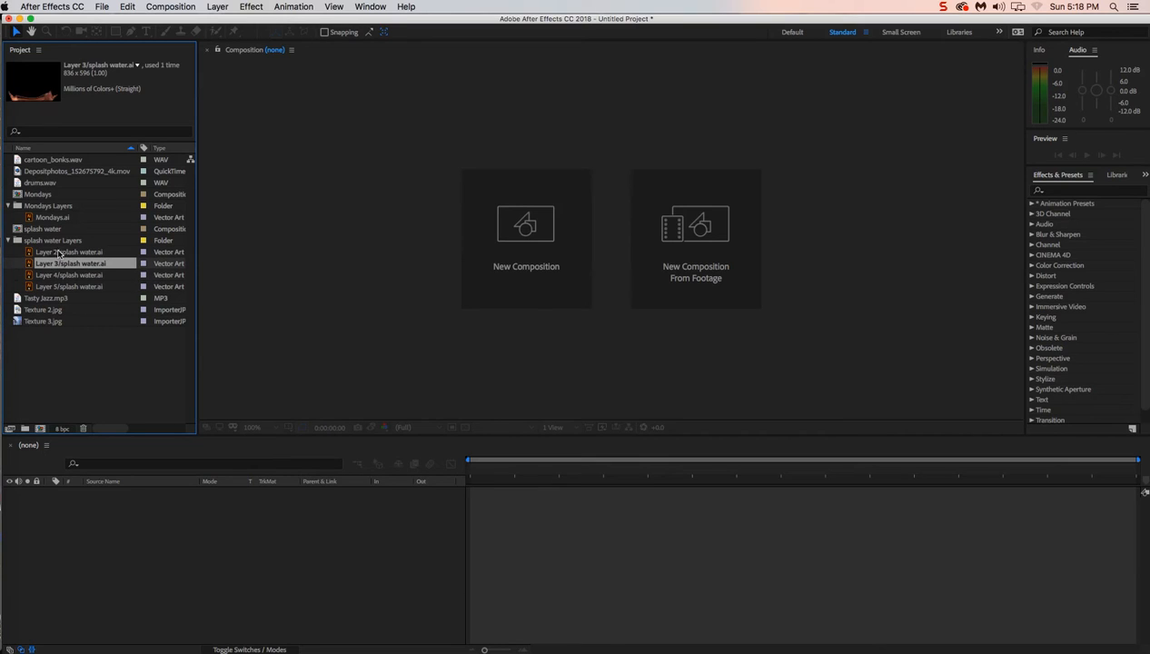
{"action": "left_click", "coordinate": [58, 253]}
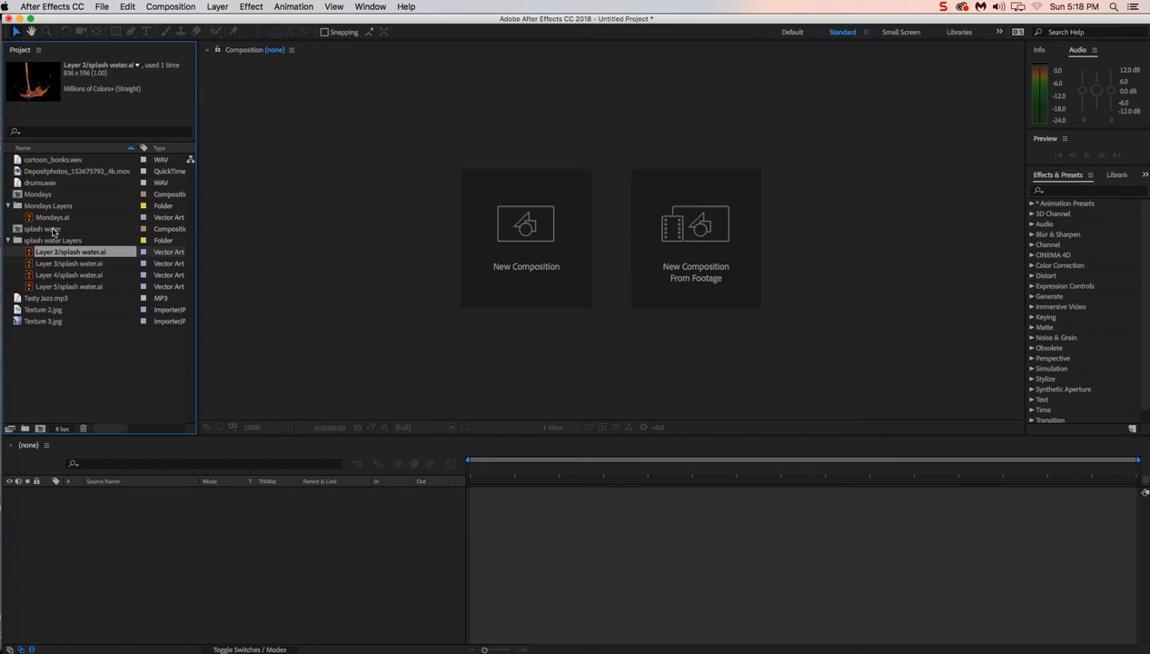
Import the Photoshop files Tequila.psd and Watch.psd from My Footage as compositions
{"action": "left_click", "coordinate": [103, 7]}
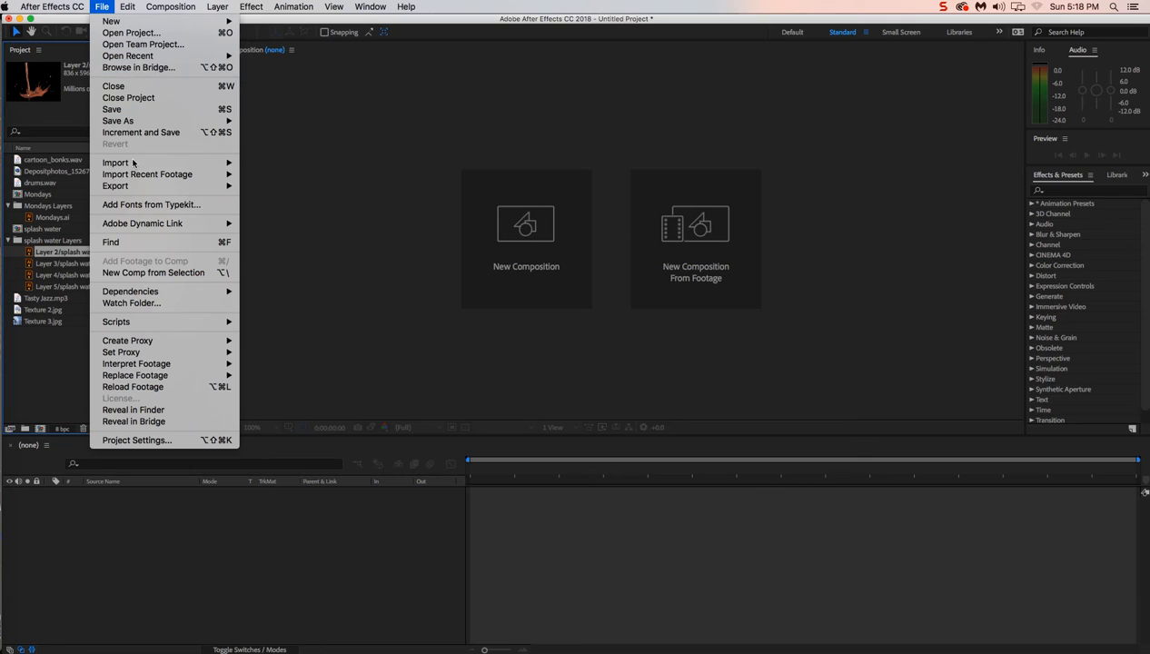
{"action": "mouse_move", "coordinate": [134, 174]}
{"action": "left_click", "coordinate": [269, 162]}
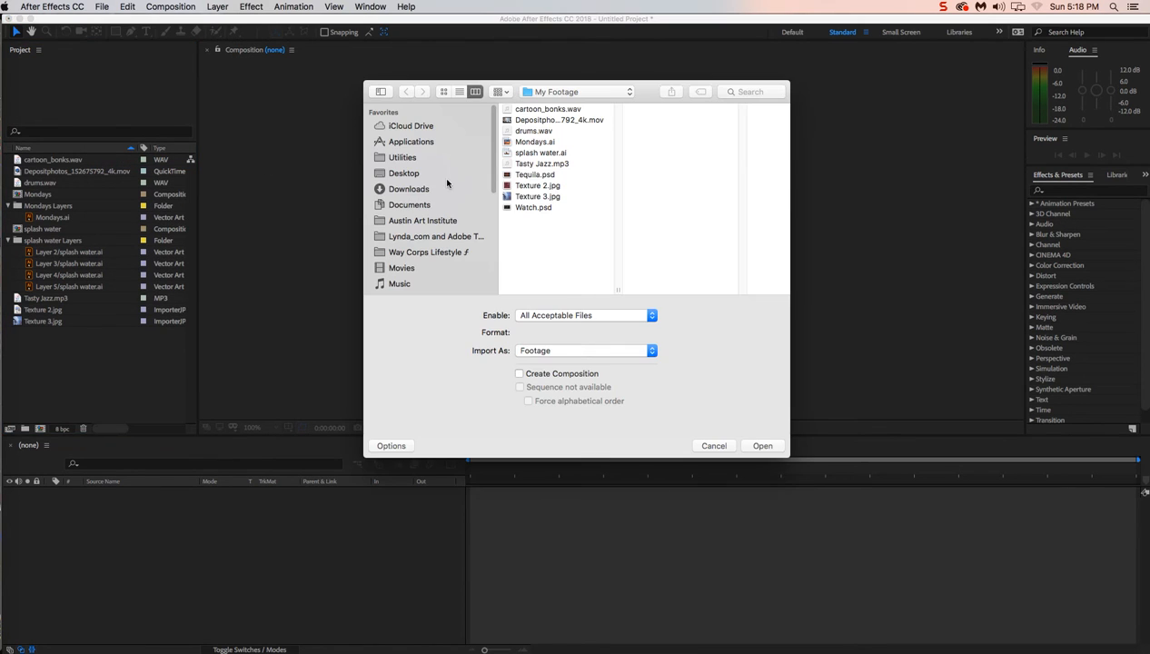
{"action": "left_click", "coordinate": [526, 207], "text": "super"}
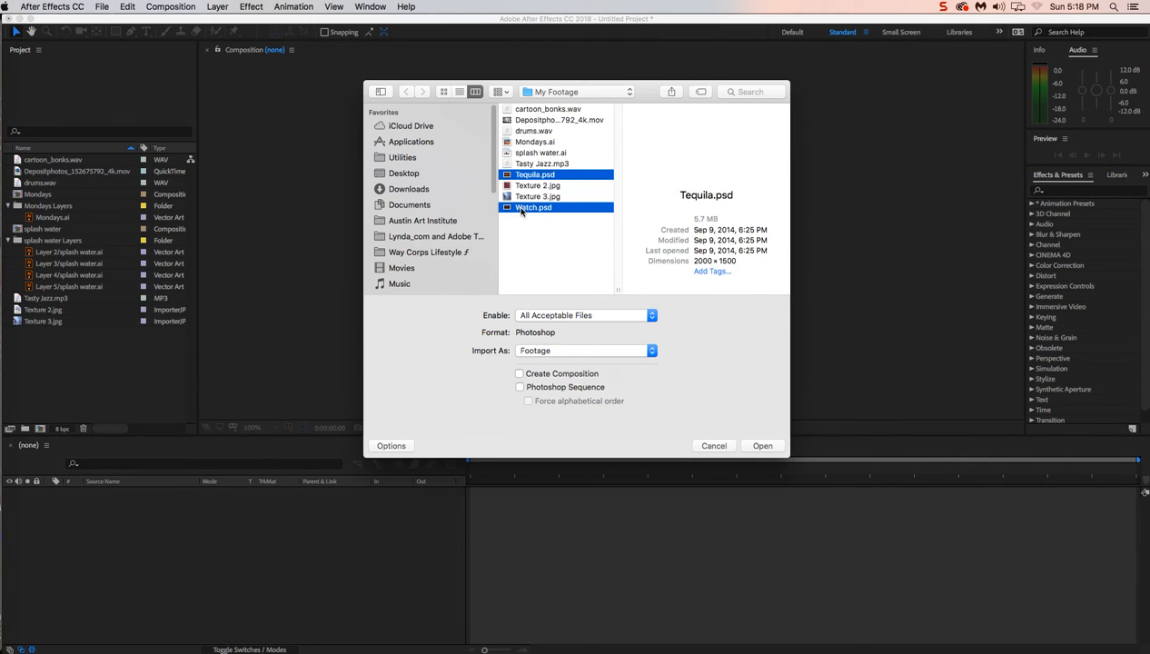
{"action": "left_click", "coordinate": [554, 352]}
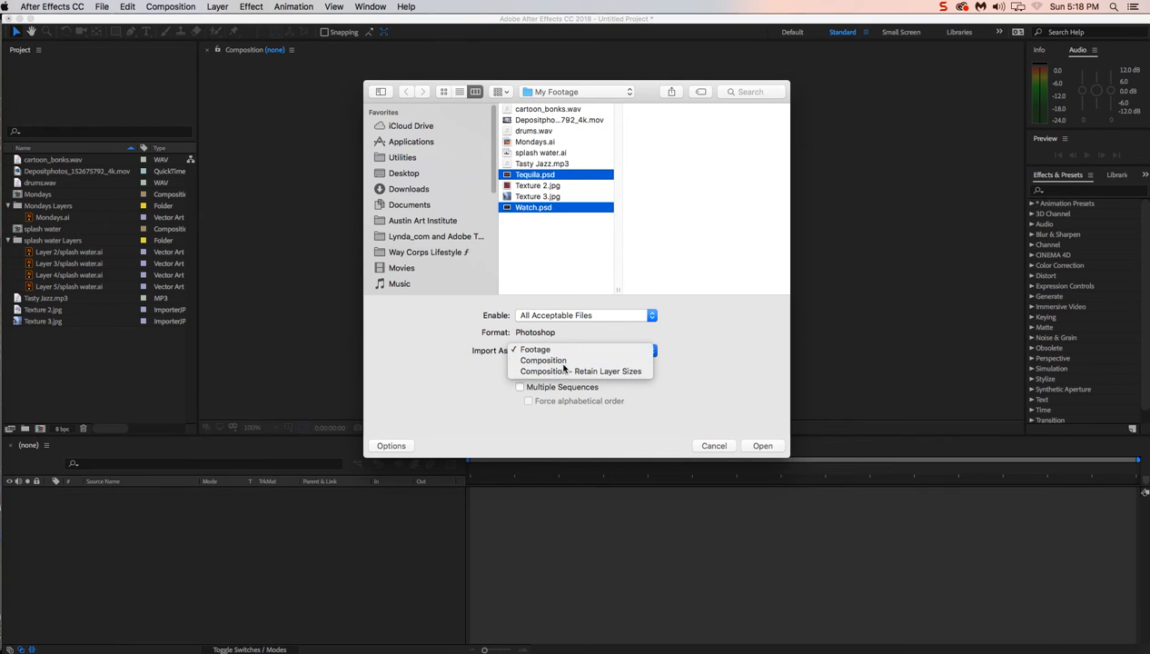
{"action": "left_click", "coordinate": [564, 364]}
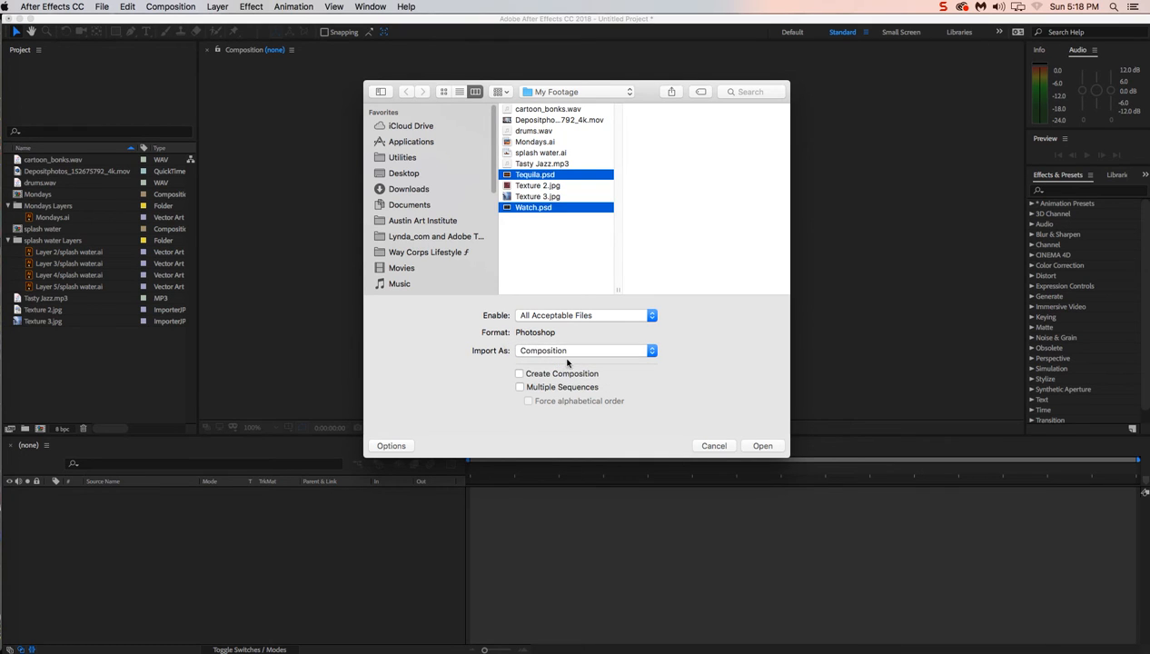
{"action": "left_click", "coordinate": [762, 446]}
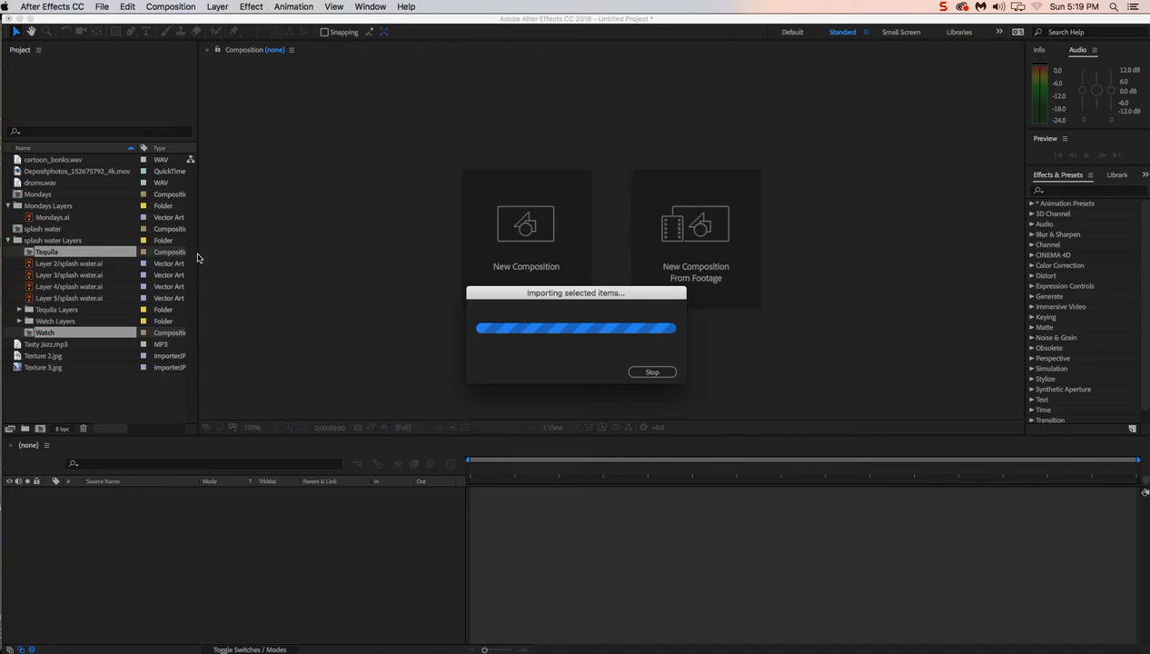
Move the Tequila and Watch compositions and their layer folders out of the splash water Layers folder to the project's root level
{"action": "left_click", "coordinate": [28, 323], "text": "super"}
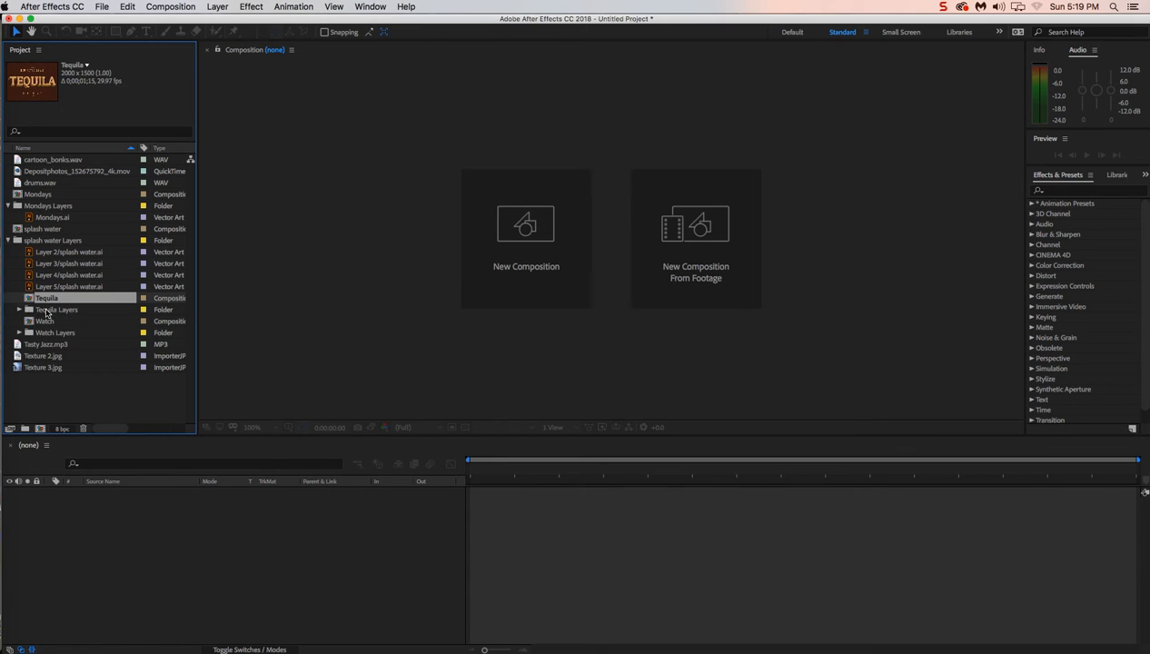
{"action": "left_click", "coordinate": [45, 310], "text": "super"}
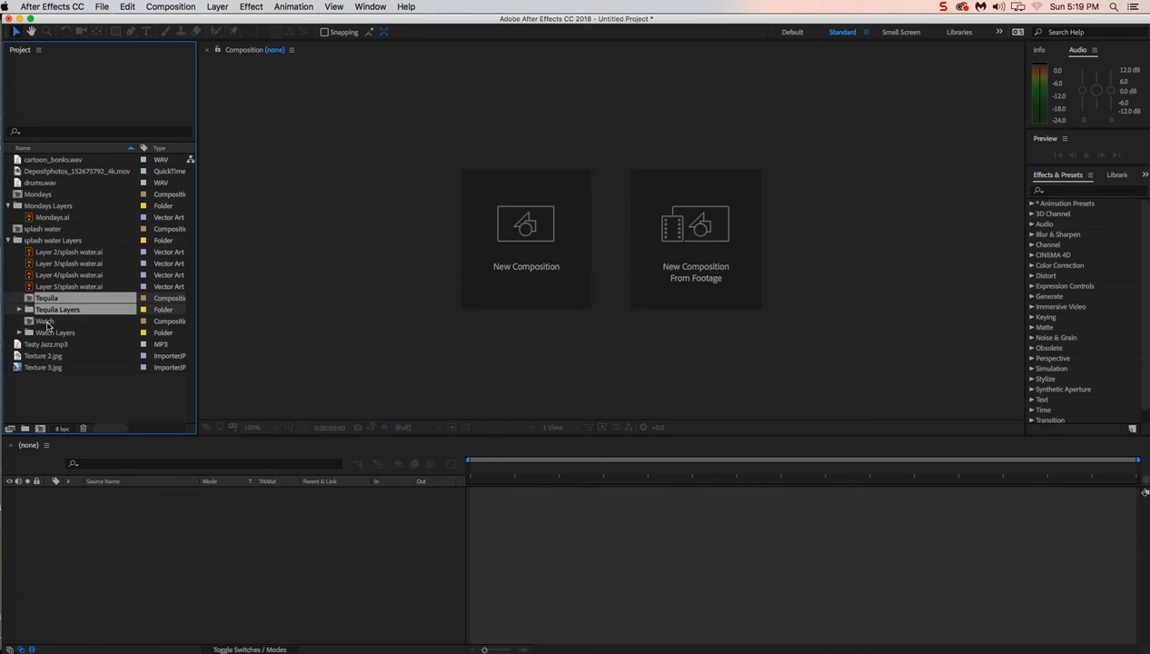
{"action": "left_click", "coordinate": [46, 322], "text": "super"}
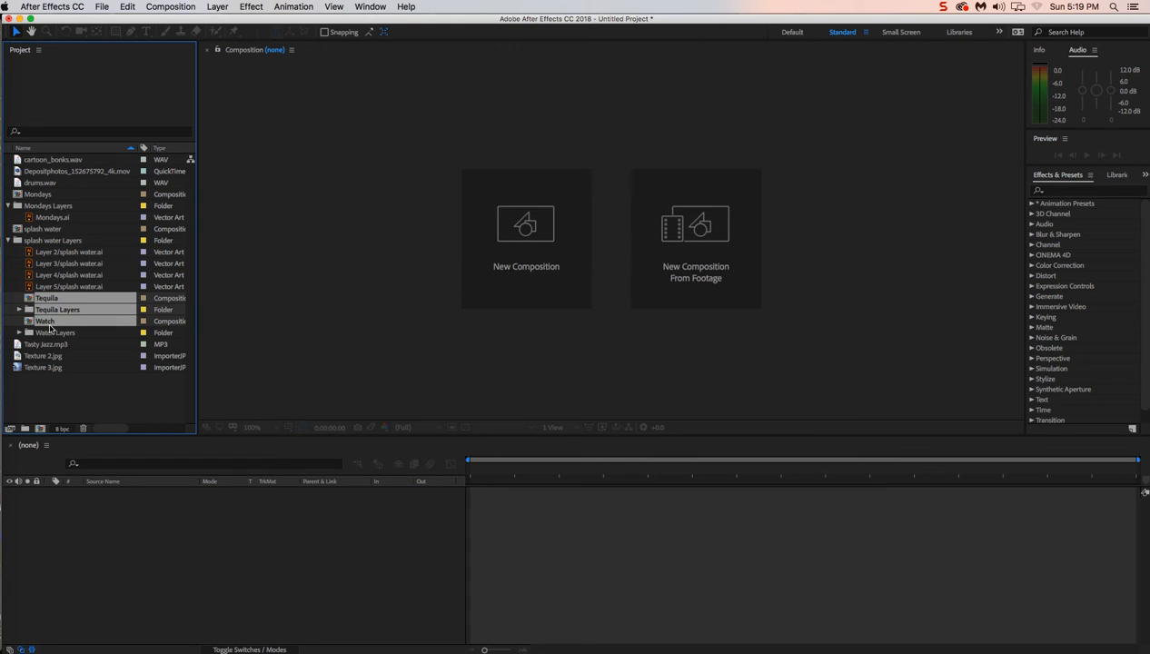
{"action": "left_click", "coordinate": [60, 334], "text": "super"}
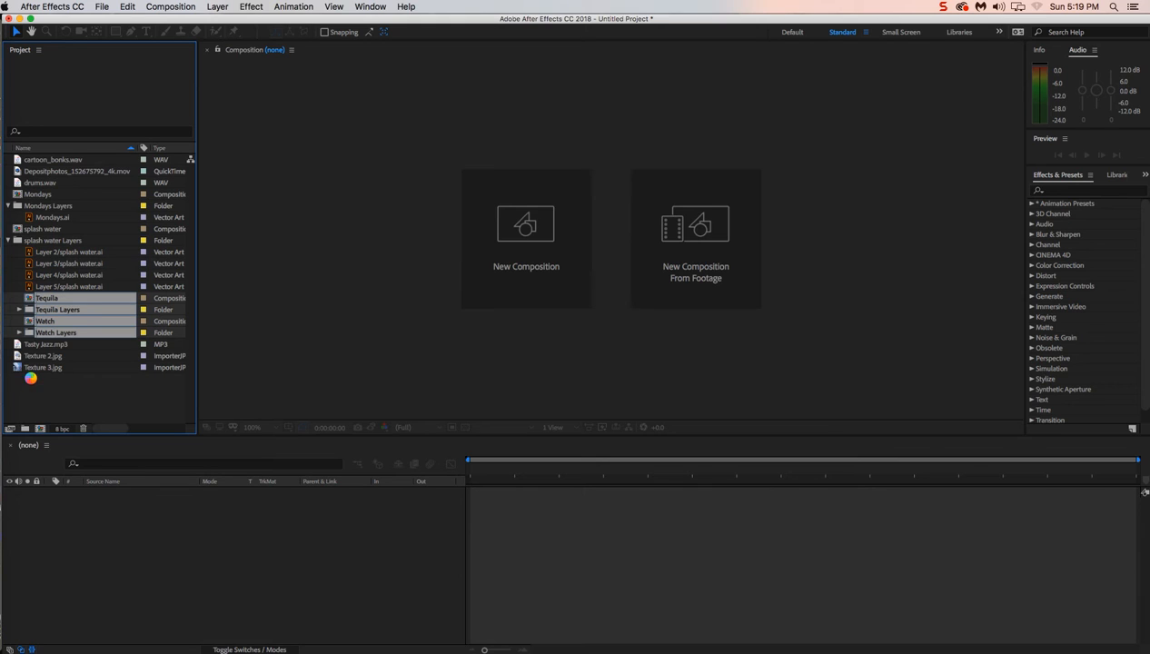
{"action": "left_click_drag", "start_coordinate": [31, 379], "coordinate": [31, 382]}
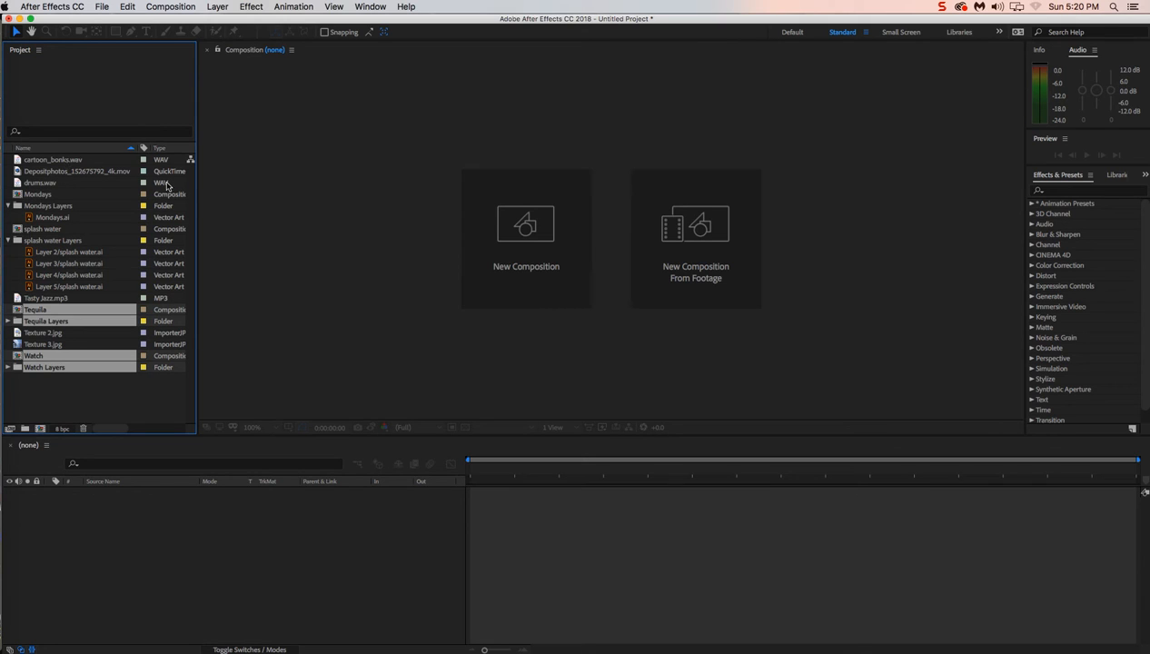
Select all project items, leaving out the splash water Layers, Tequila Layers, Watch Layers and Mondays Layers folders
{"action": "left_click", "coordinate": [78, 406]}
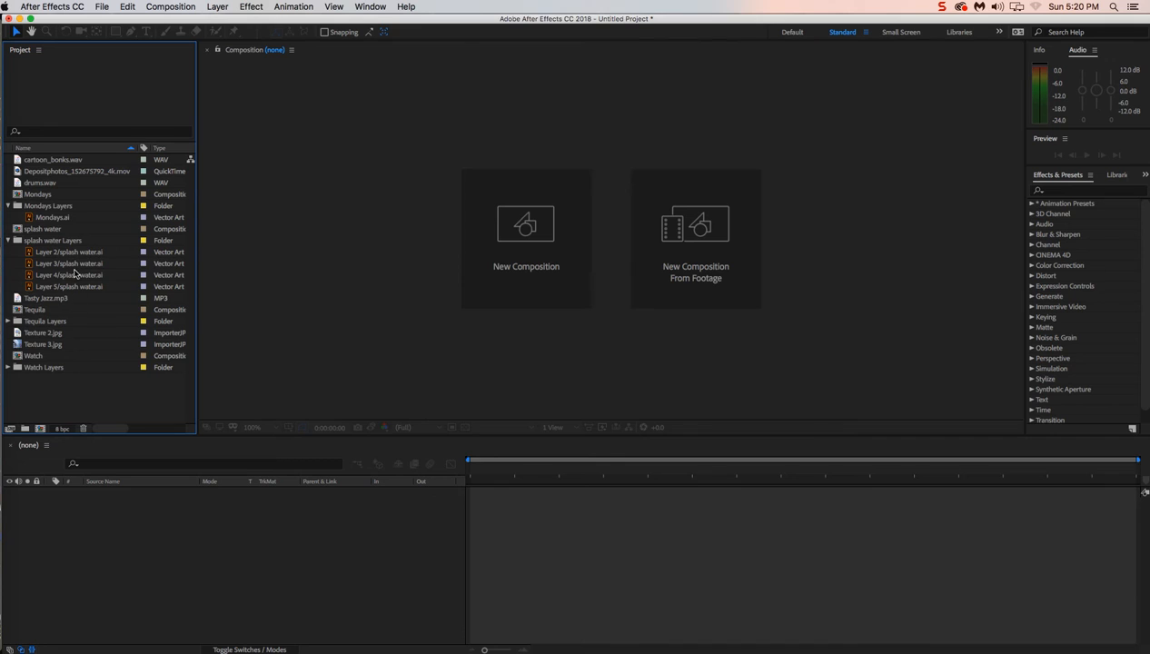
{"action": "left_click_drag", "start_coordinate": [76, 405], "coordinate": [55, 161]}
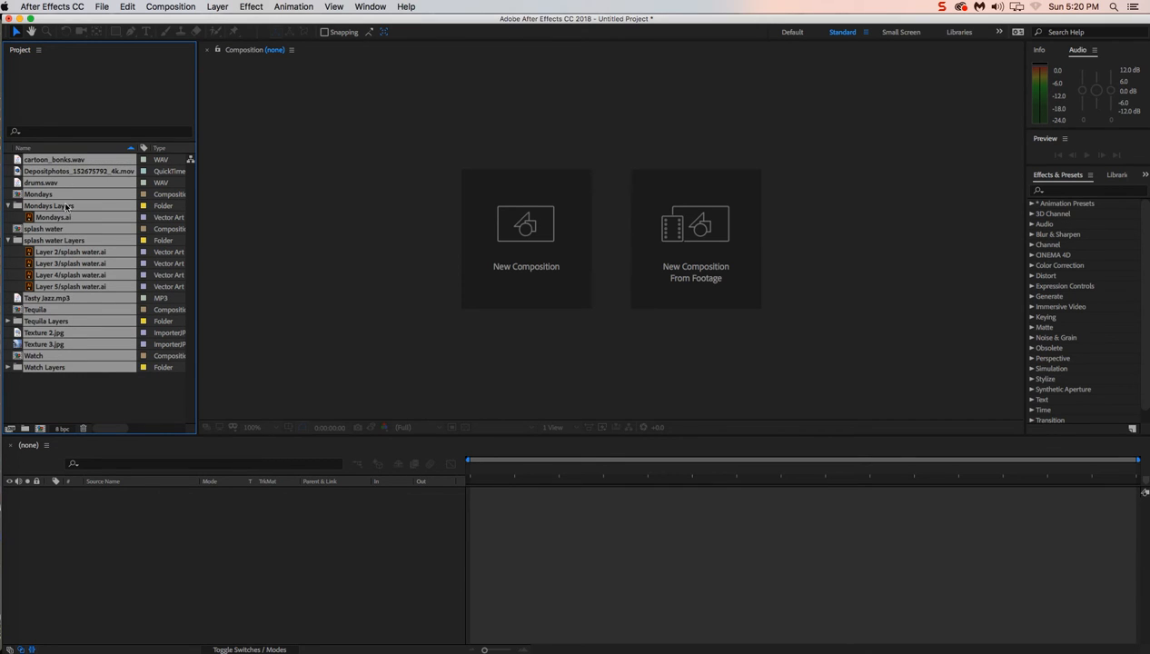
{"action": "left_click", "coordinate": [17, 242], "text": "super"}
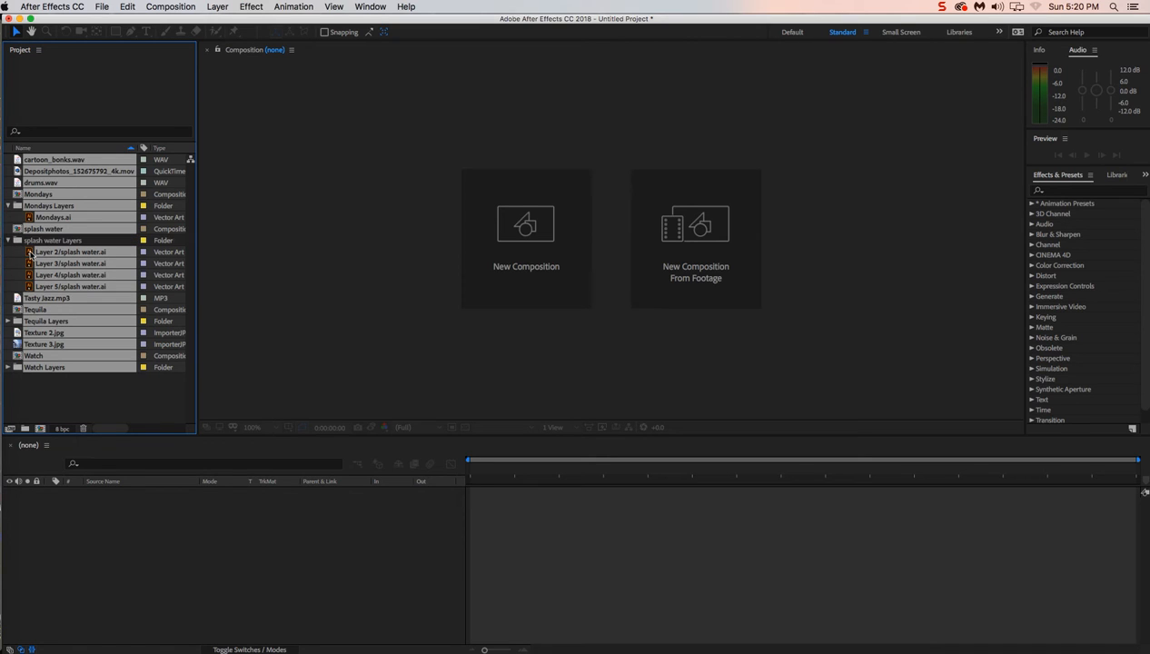
{"action": "left_click", "coordinate": [17, 323], "text": "super"}
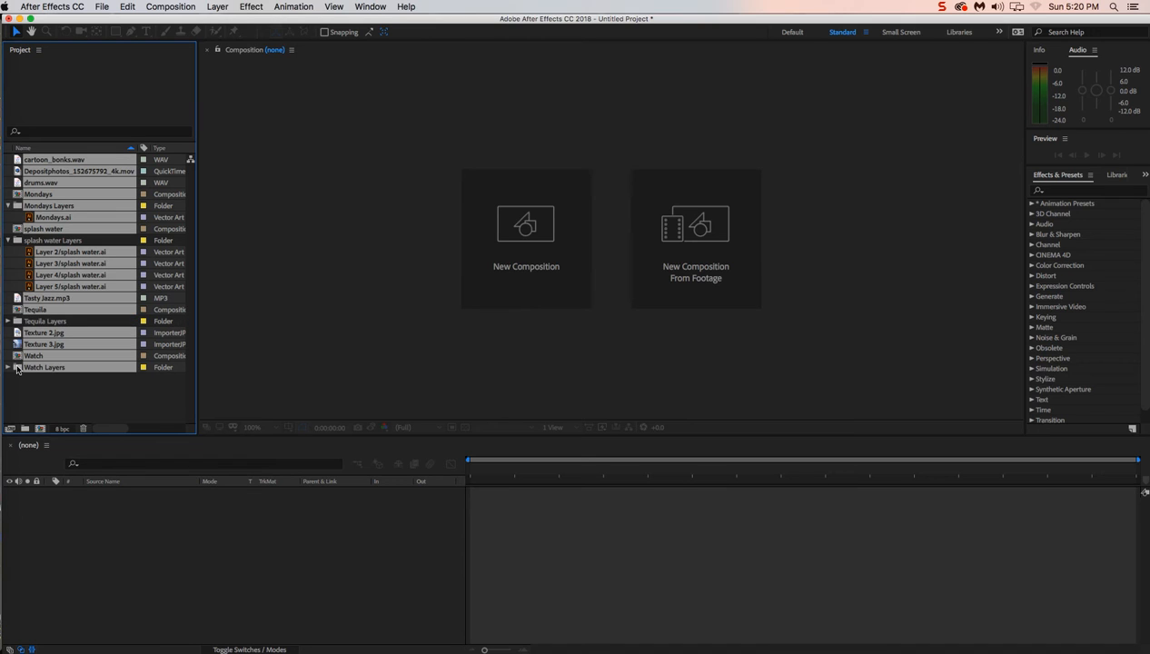
{"action": "left_click", "coordinate": [17, 367], "text": "super"}
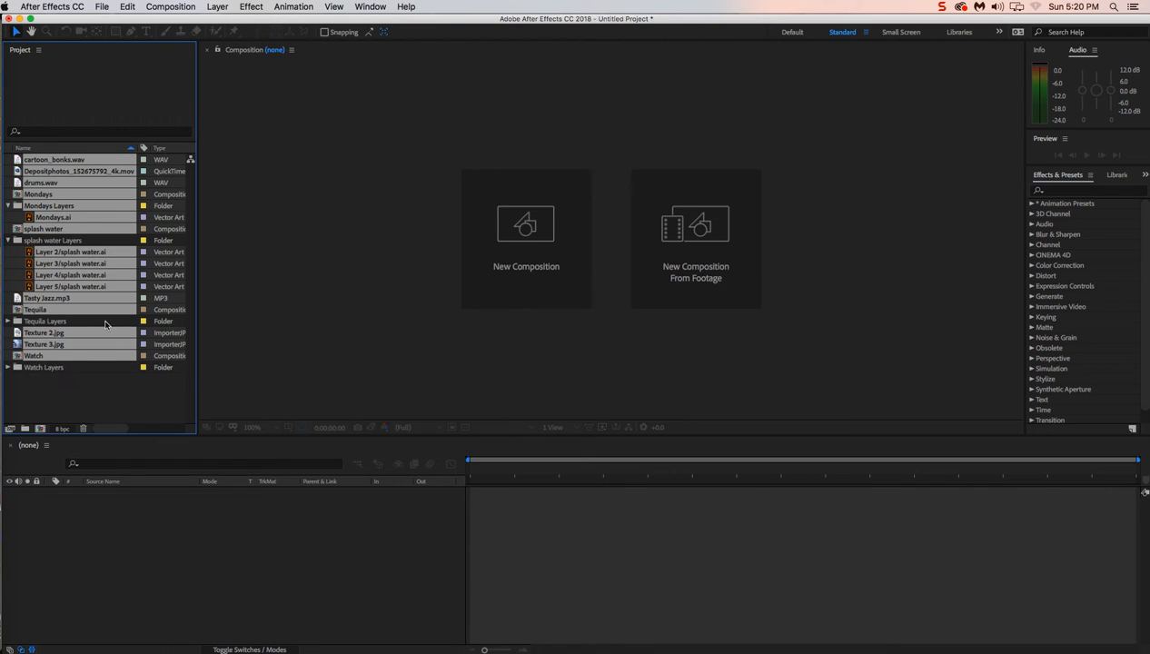
{"action": "left_click", "coordinate": [19, 208], "text": "super"}
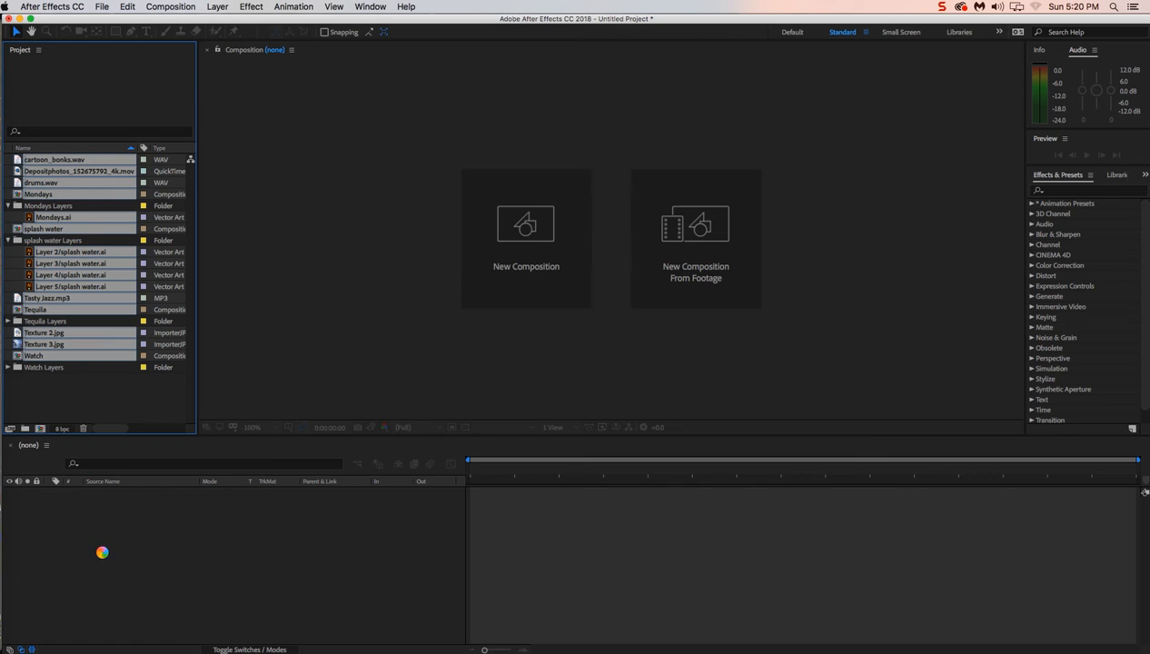
Start a new composition from the selected project items by placing them in the empty timeline
{"action": "left_click_drag", "start_coordinate": [103, 552], "coordinate": [63, 515]}
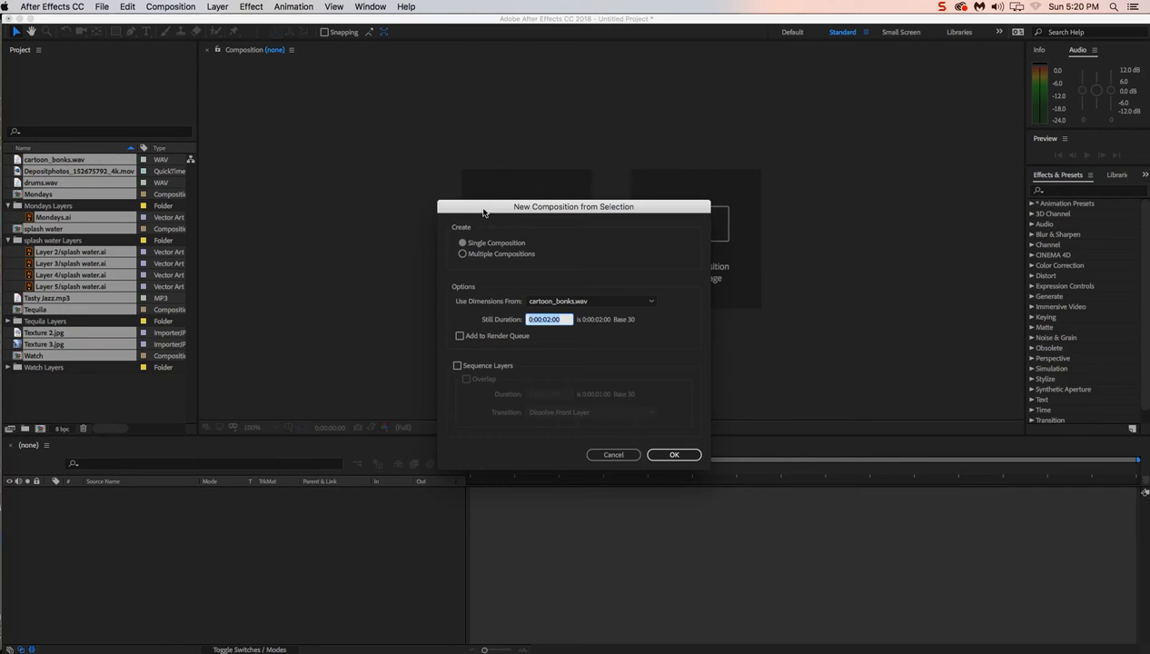
{"action": "left_click_drag", "start_coordinate": [484, 212], "coordinate": [381, 71]}
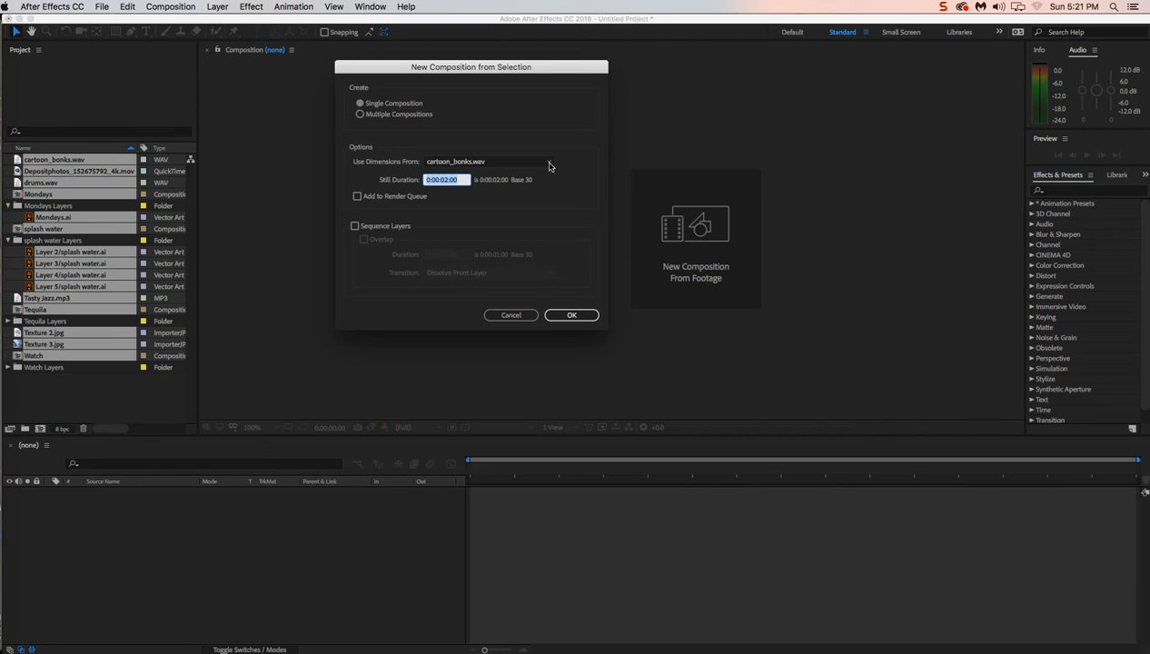
{"action": "left_click", "coordinate": [548, 163]}
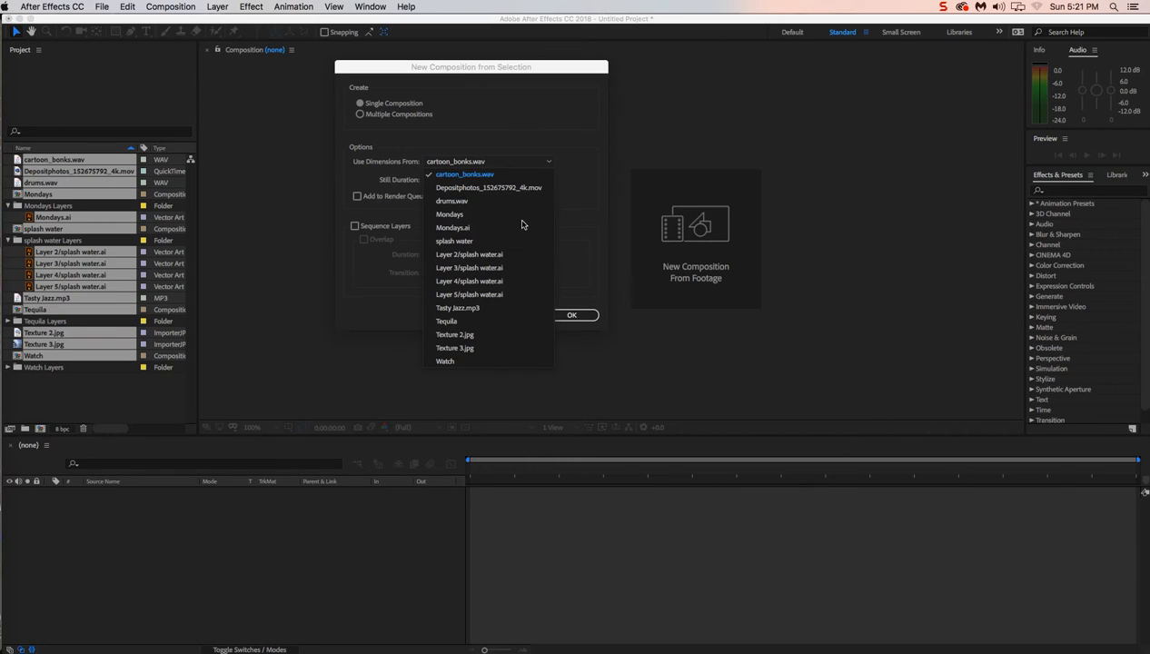
{"action": "key", "text": "Escape"}
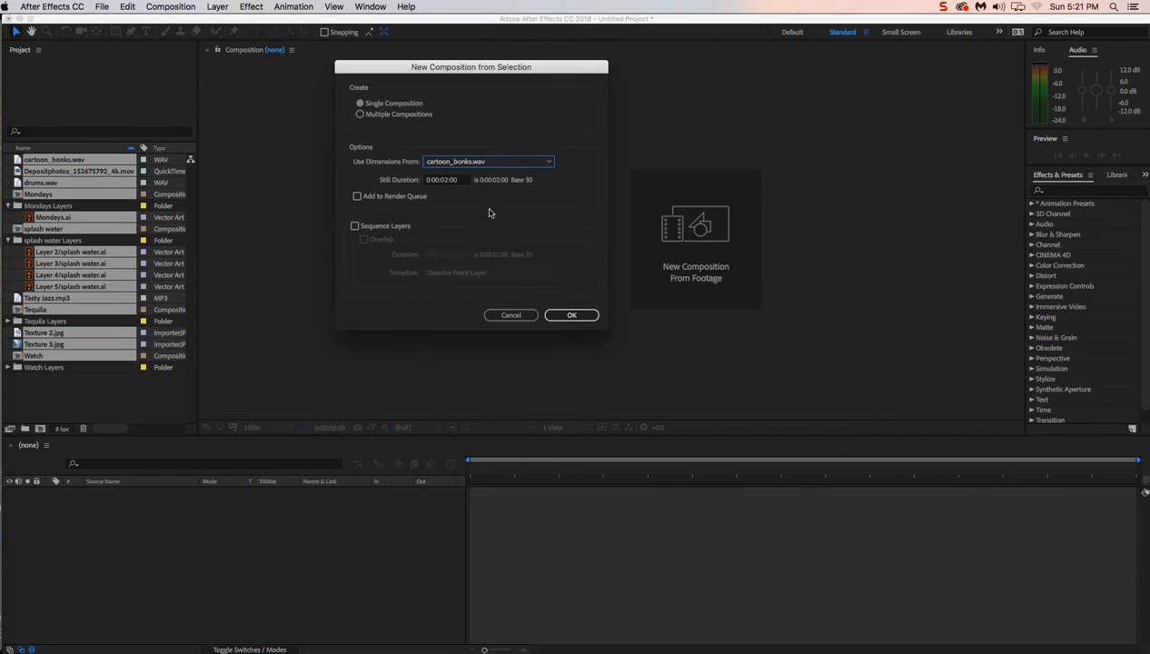
{"action": "left_click", "coordinate": [546, 162]}
{"action": "left_click", "coordinate": [547, 160]}
{"action": "left_click", "coordinate": [550, 164]}
{"action": "left_click", "coordinate": [550, 164]}
{"action": "left_click", "coordinate": [549, 164]}
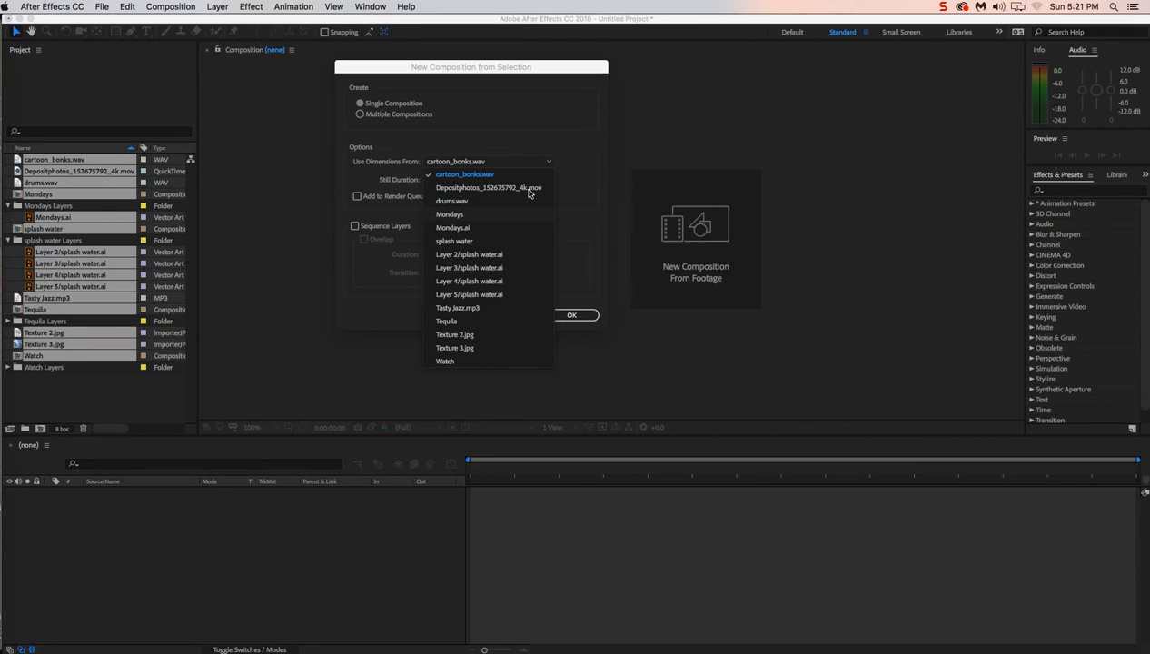
{"action": "key", "text": "Down"}
{"action": "key", "text": "Return"}
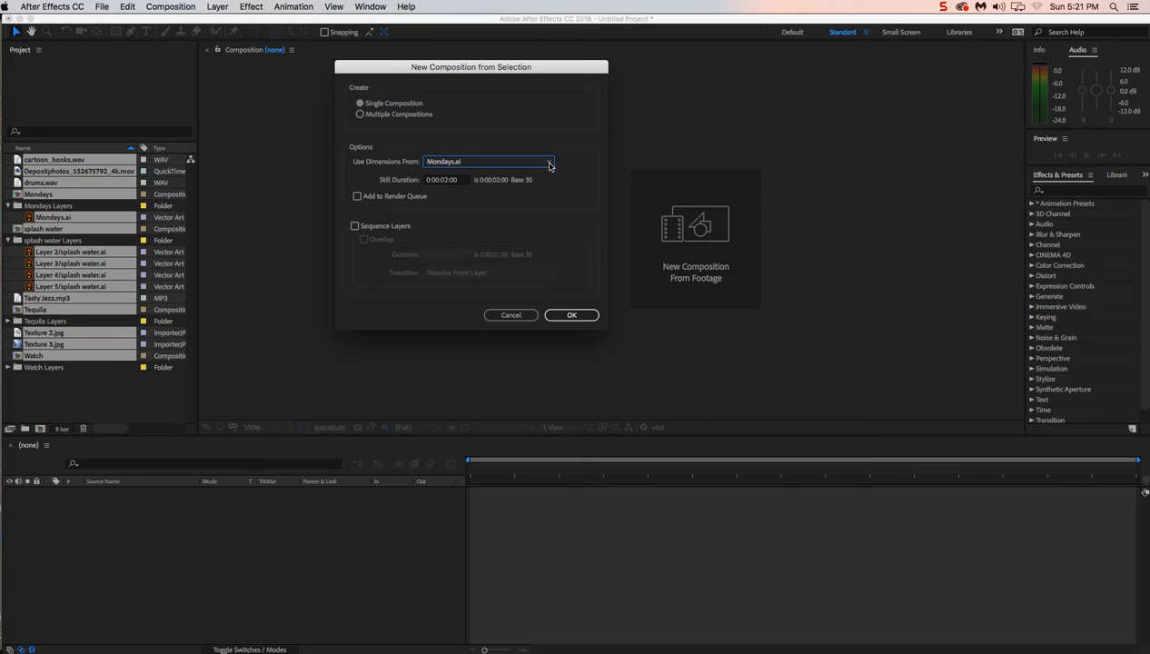
Create a single composition from the selection, using the dimensions of Depositphotos_152675792_4k.mov
{"action": "left_click", "coordinate": [548, 163]}
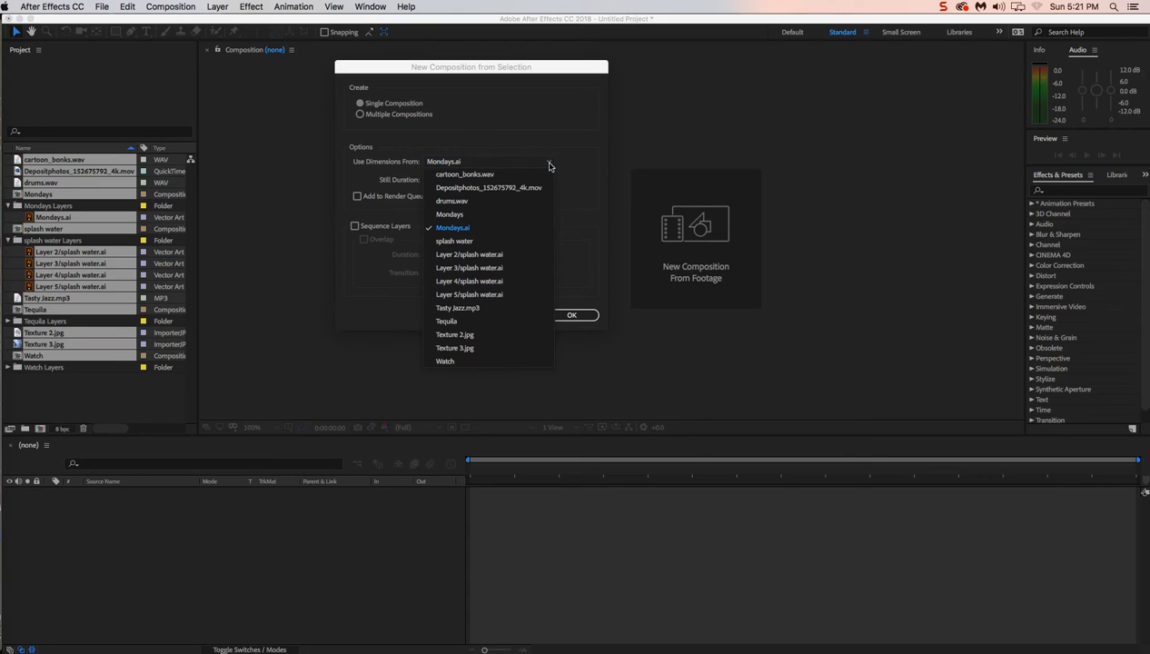
{"action": "left_click", "coordinate": [474, 188]}
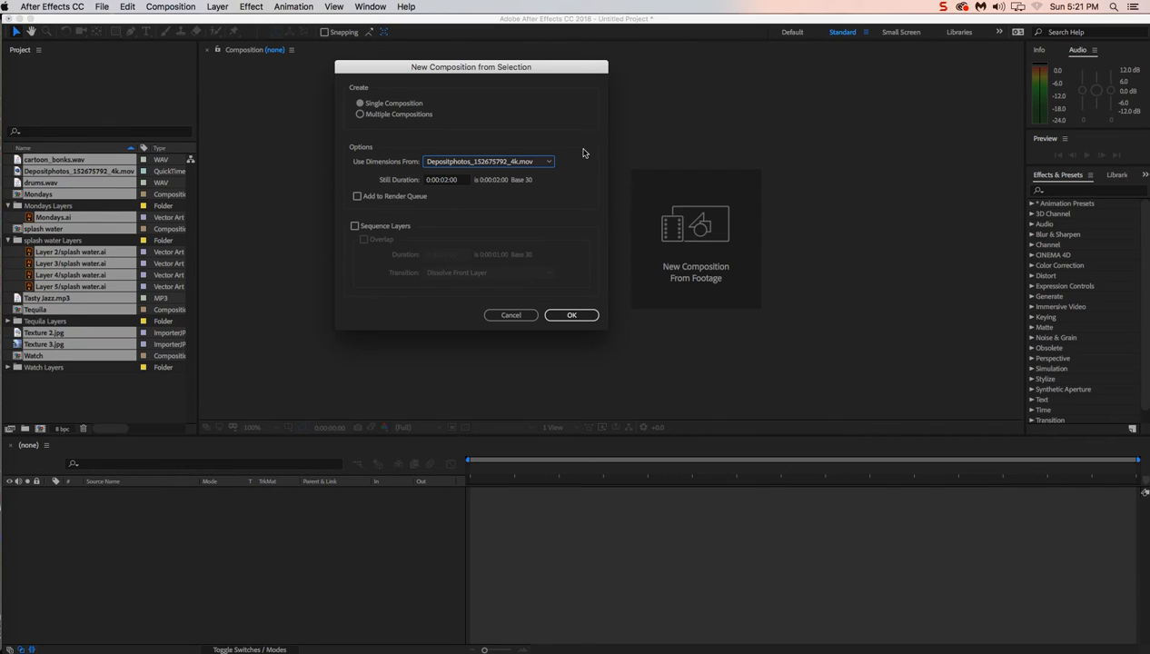
{"action": "left_click", "coordinate": [573, 315]}
{"action": "left_click", "coordinate": [573, 316]}
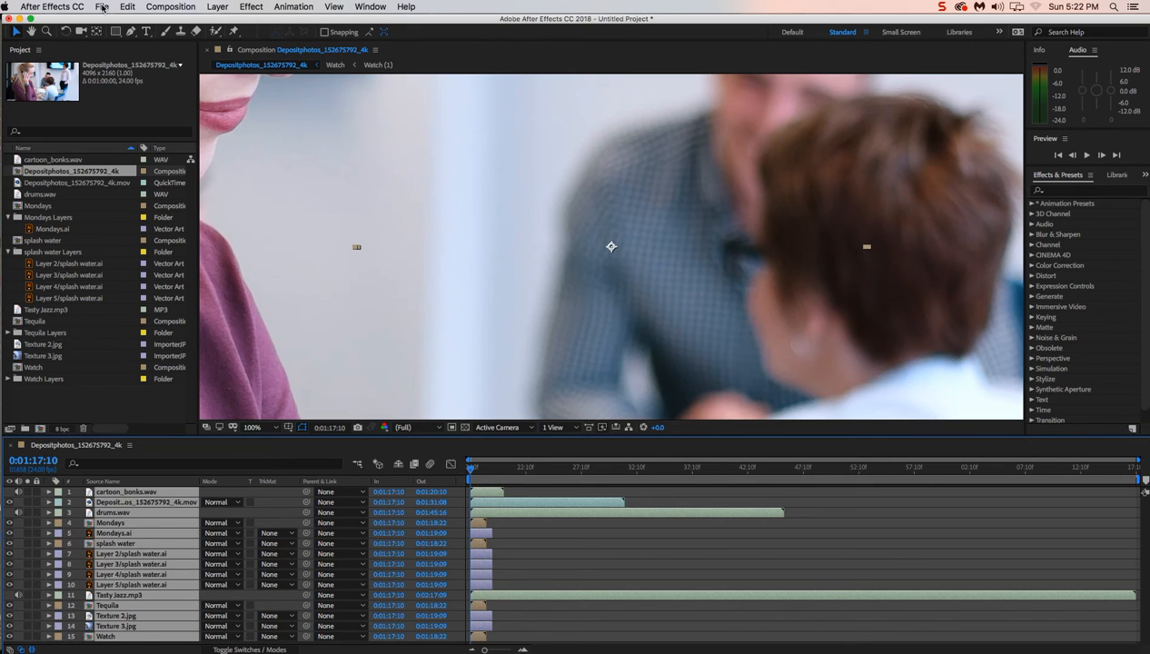
{"action": "left_click", "coordinate": [102, 7]}
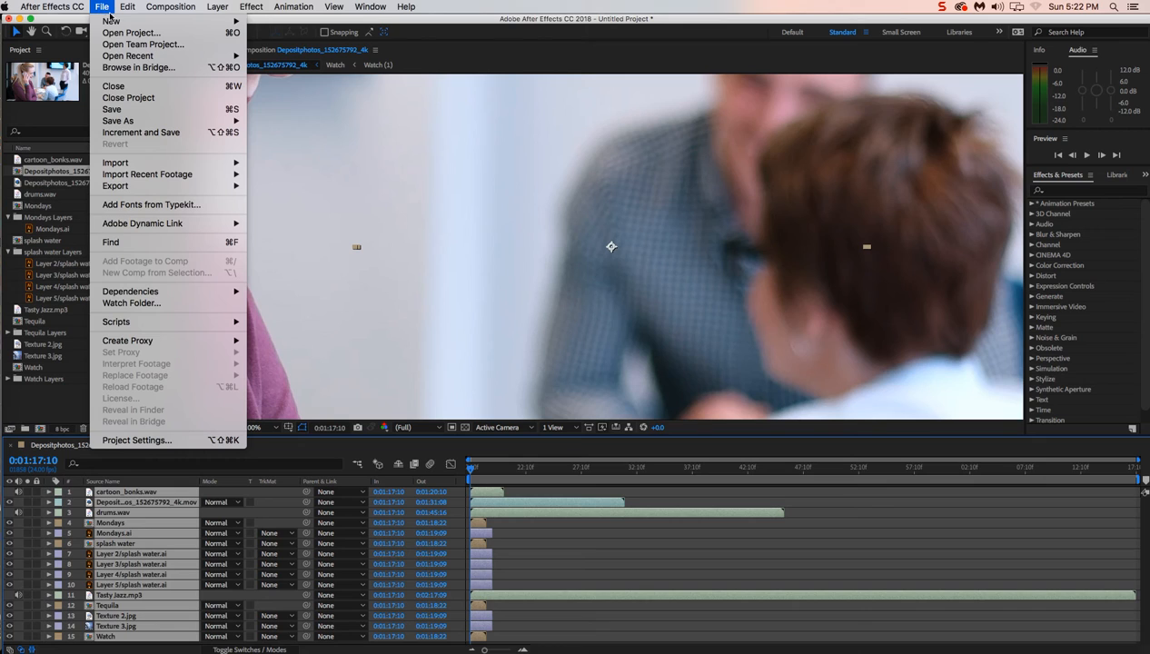
{"action": "left_click", "coordinate": [118, 124]}
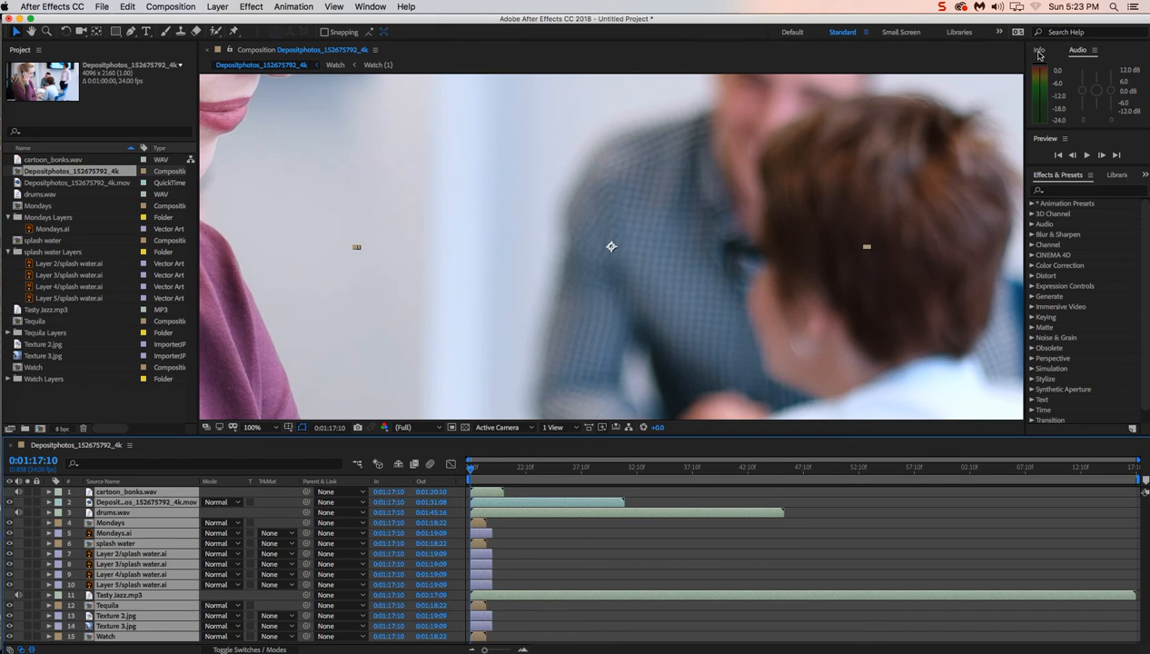
{"action": "left_click", "coordinate": [999, 32]}
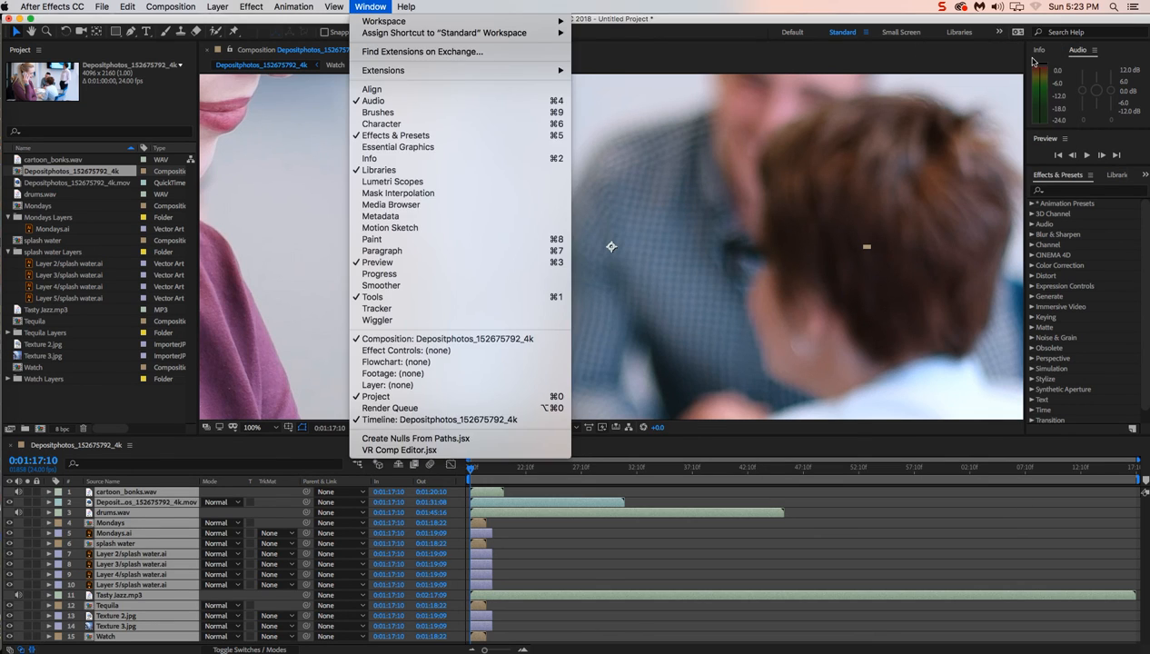
{"action": "left_click", "coordinate": [1012, 61]}
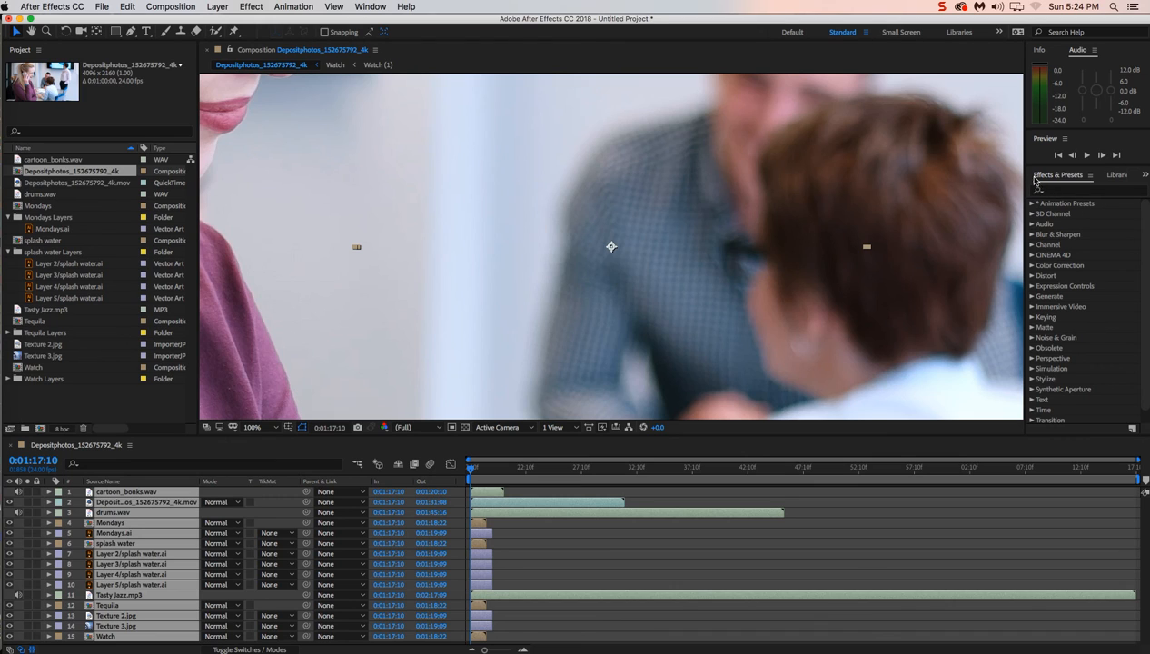
{"action": "left_click", "coordinate": [1076, 180]}
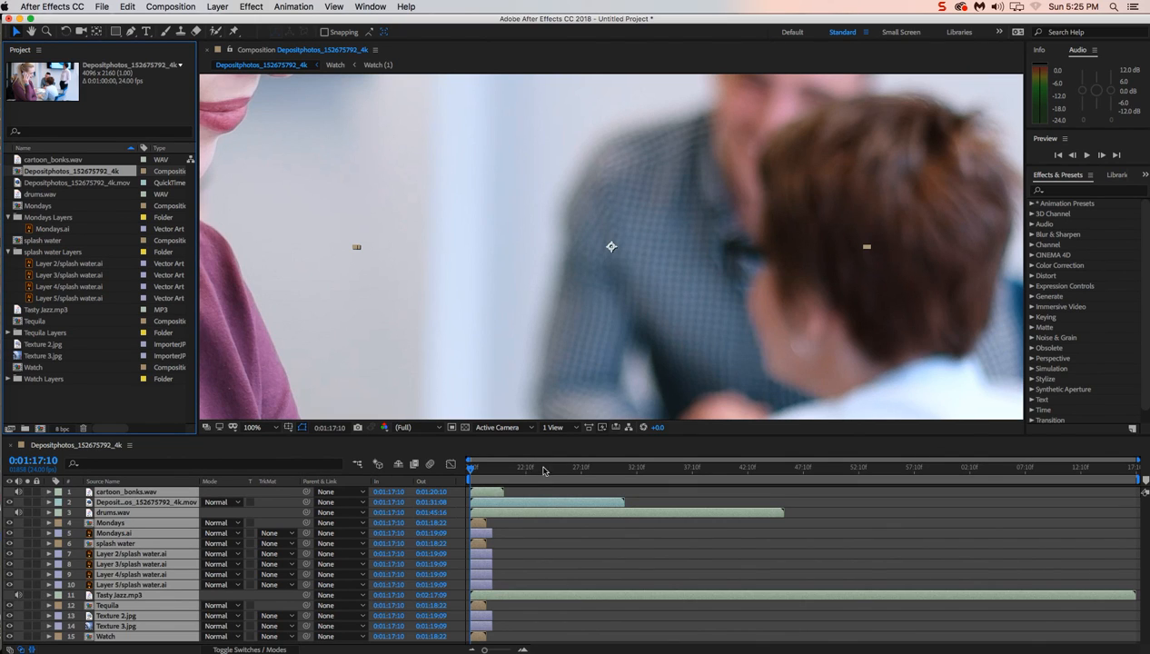
Show the Info panel in place of Audio and deselect all layers in the timeline
{"action": "key", "text": "super+2"}
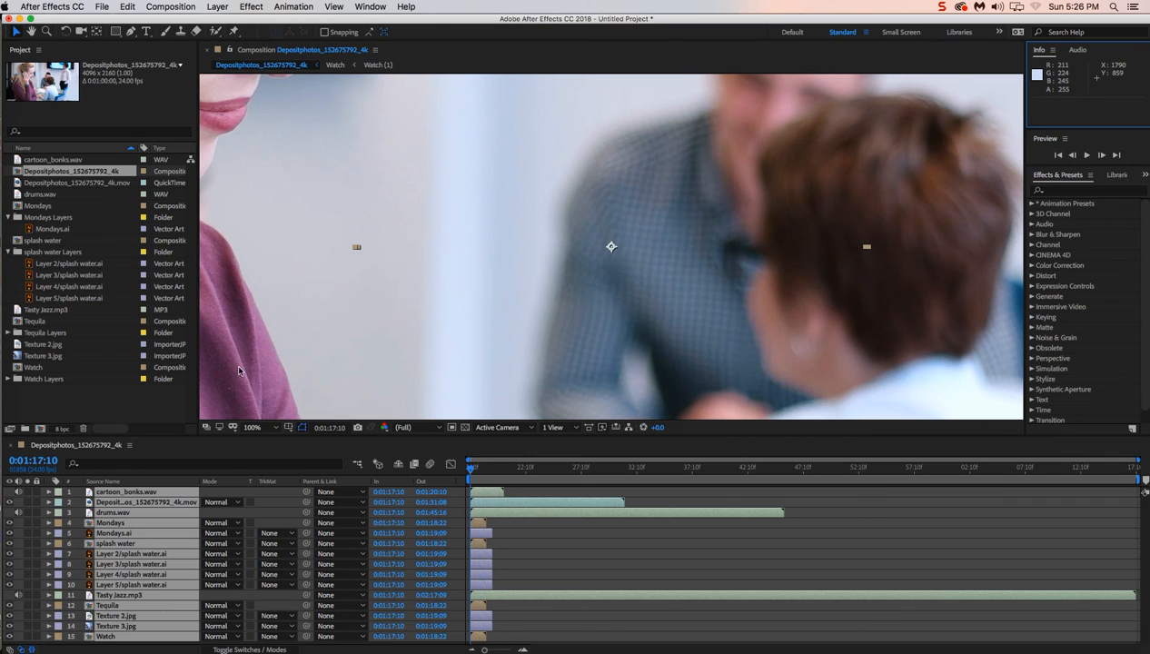
{"action": "key", "text": "super+shift+a"}
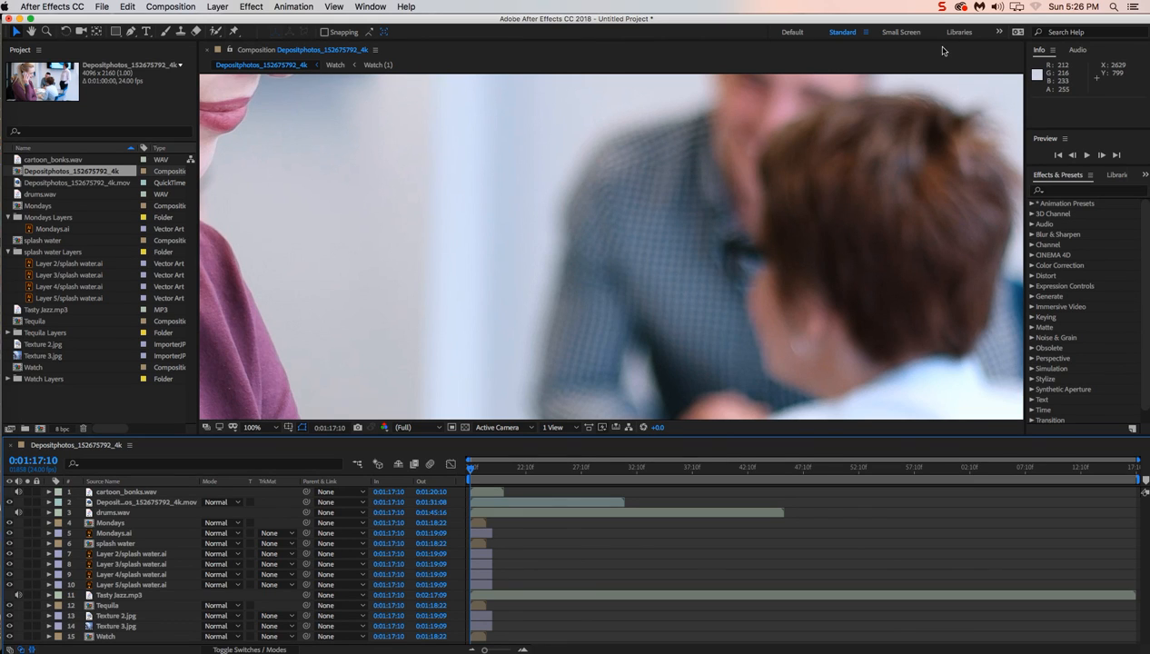
{"action": "left_click", "coordinate": [942, 8]}
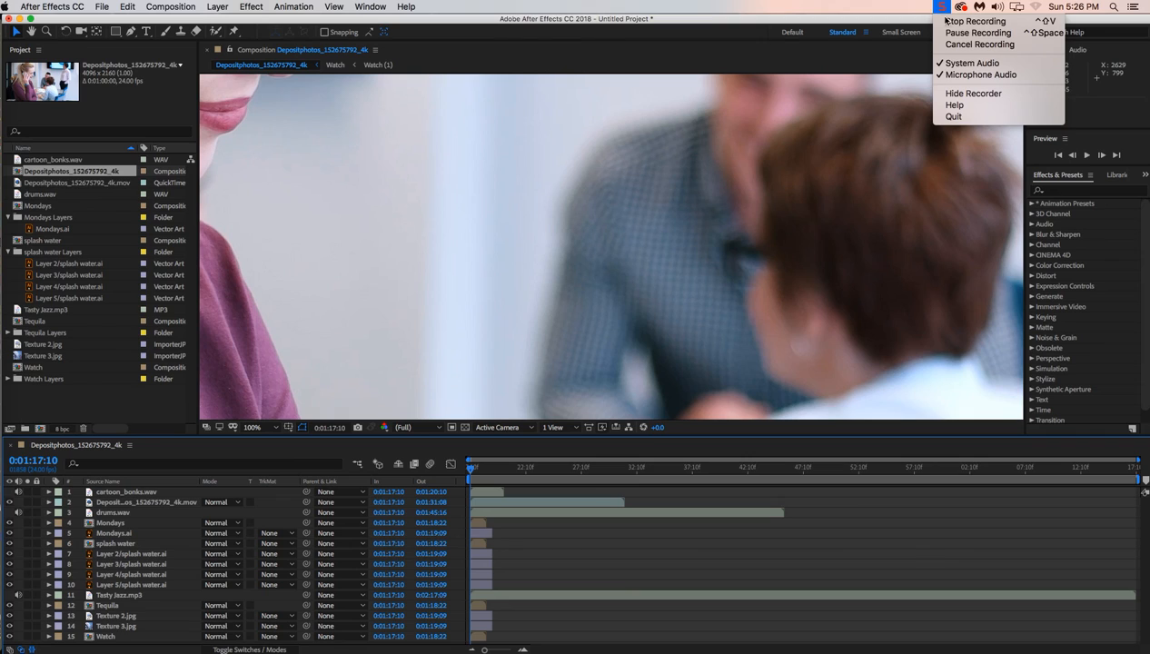